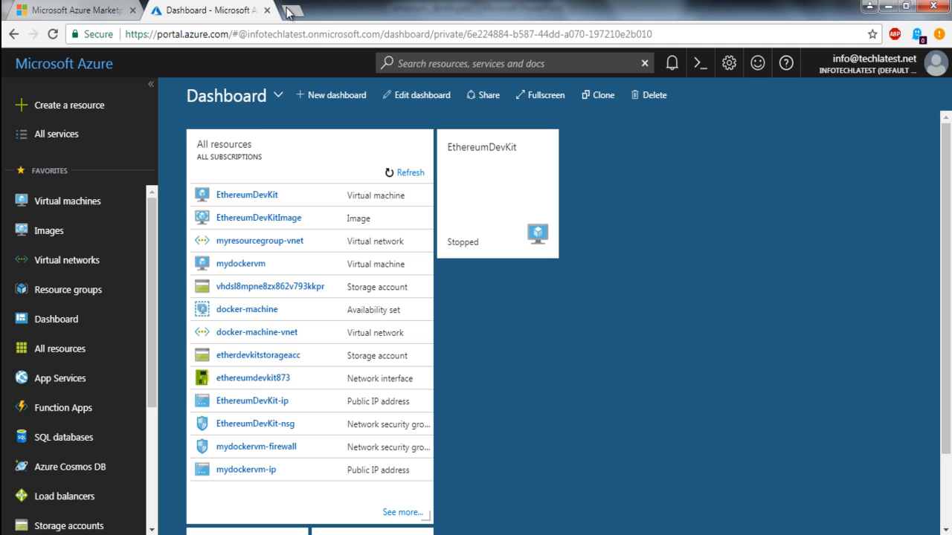
Step: Search the web in a new tab for "azure free subscription", view Microsoft's Azure free account page, and close it
click(288, 13)
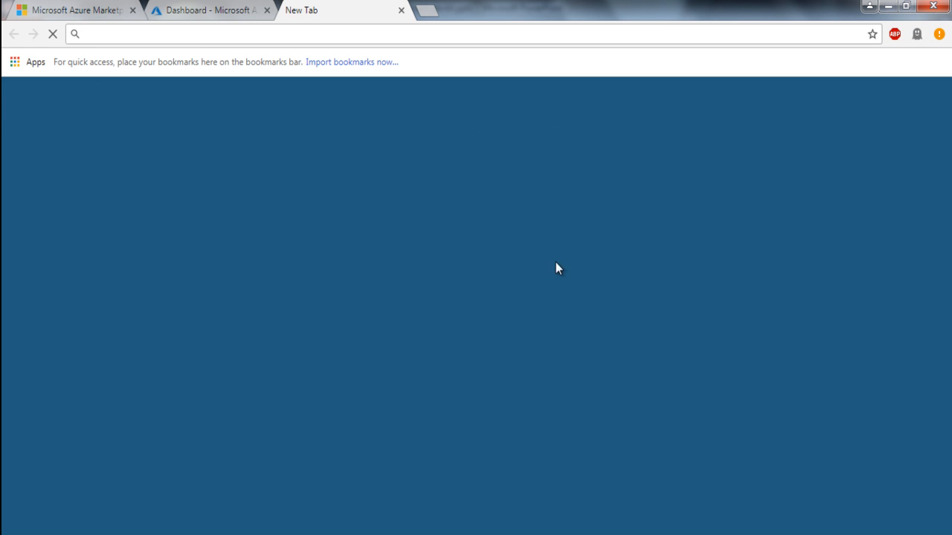
text(azure free )
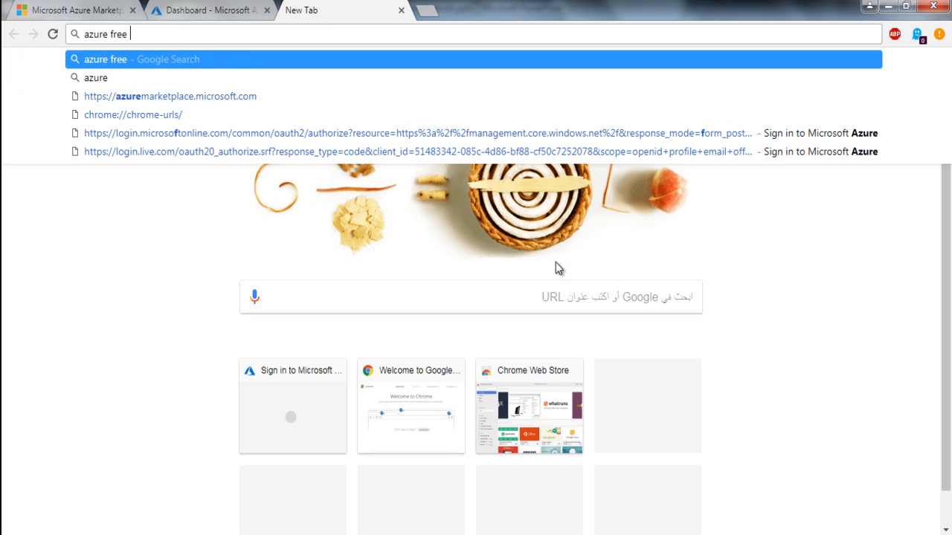
text(subscription)
key(Return)
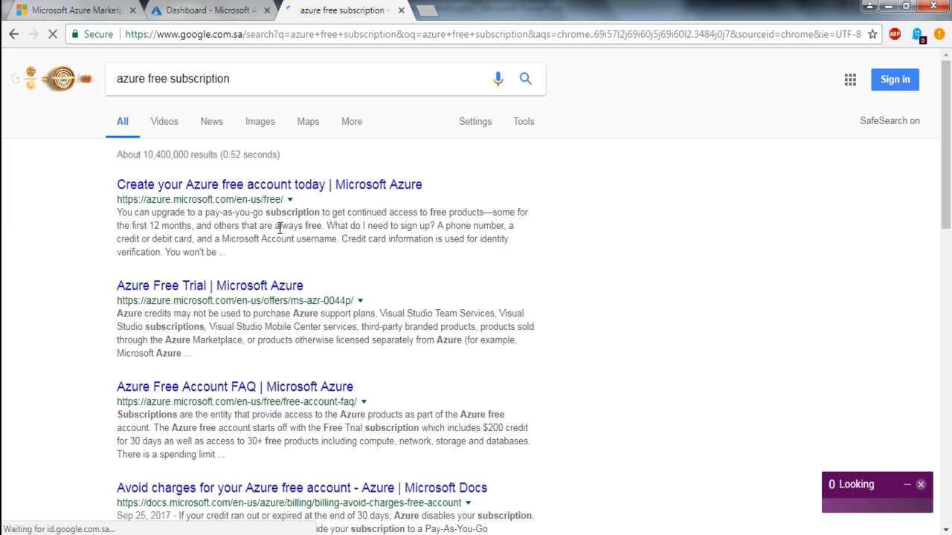
click(276, 191)
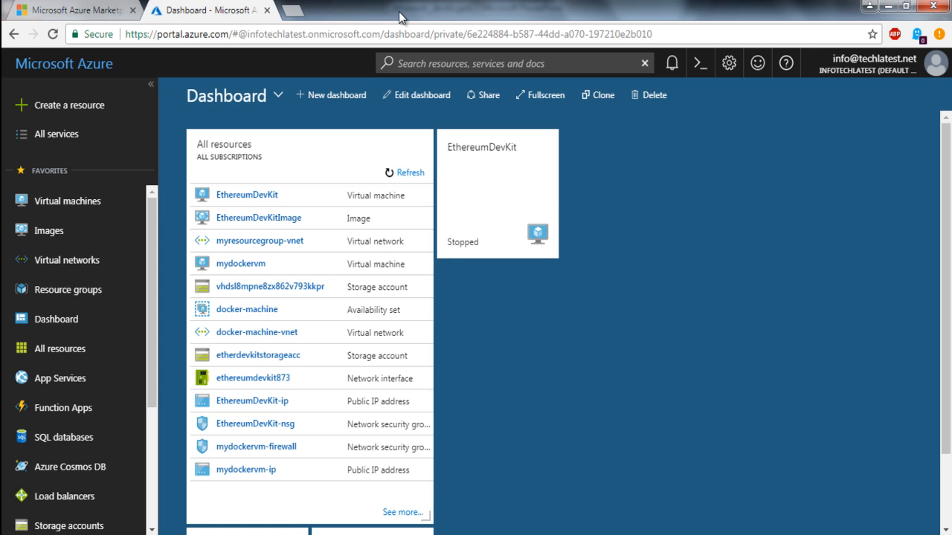
click(401, 12)
drag(229, 34, 121, 39)
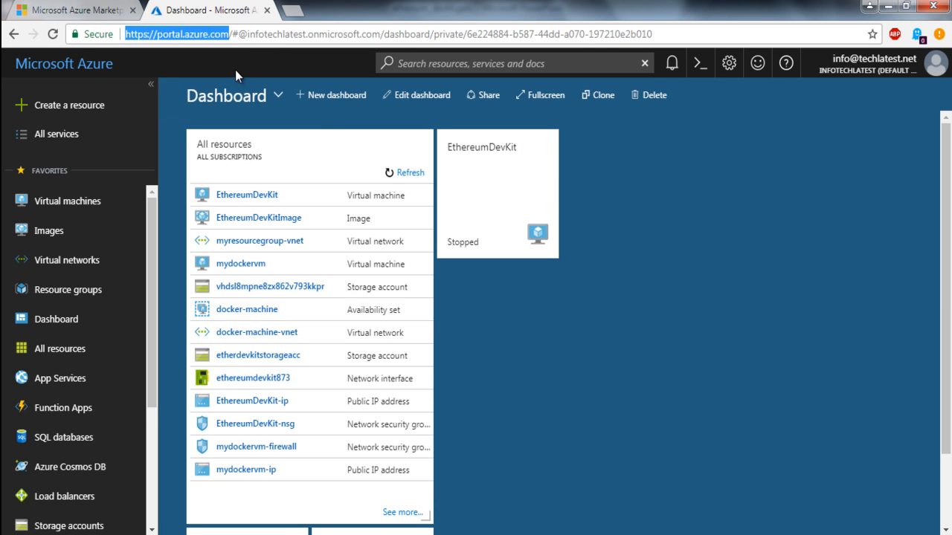
click(735, 272)
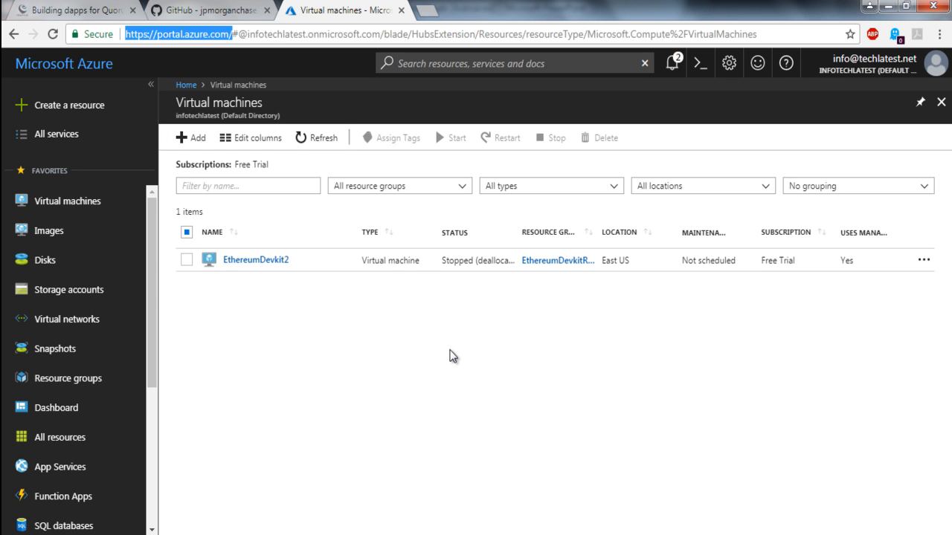
Step: Start adding a virtual machine and search the Compute marketplace for "ethereum development kit"
click(69, 209)
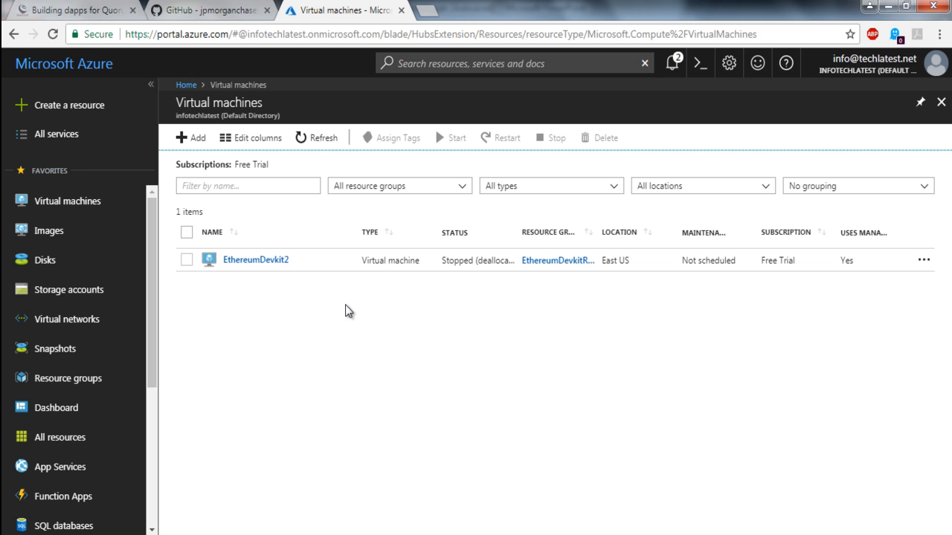
click(186, 142)
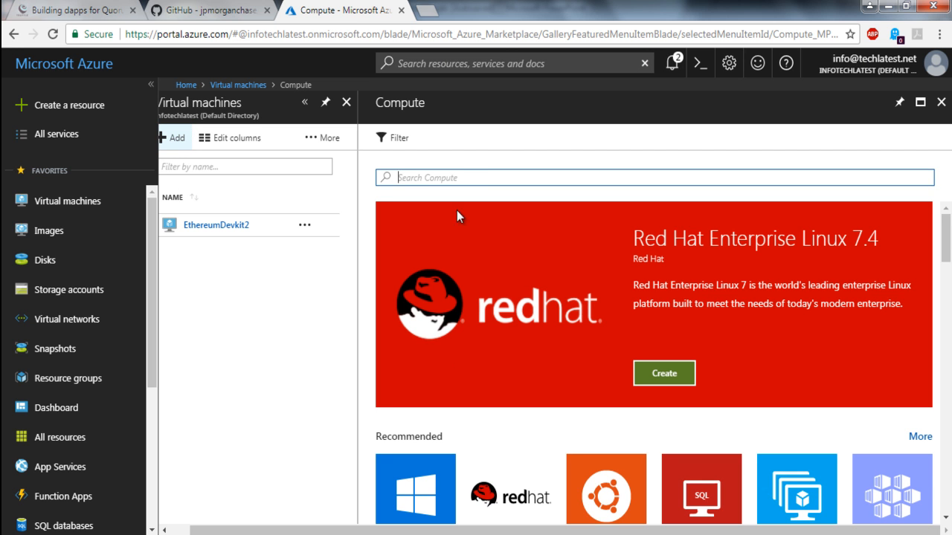
text(ethereum)
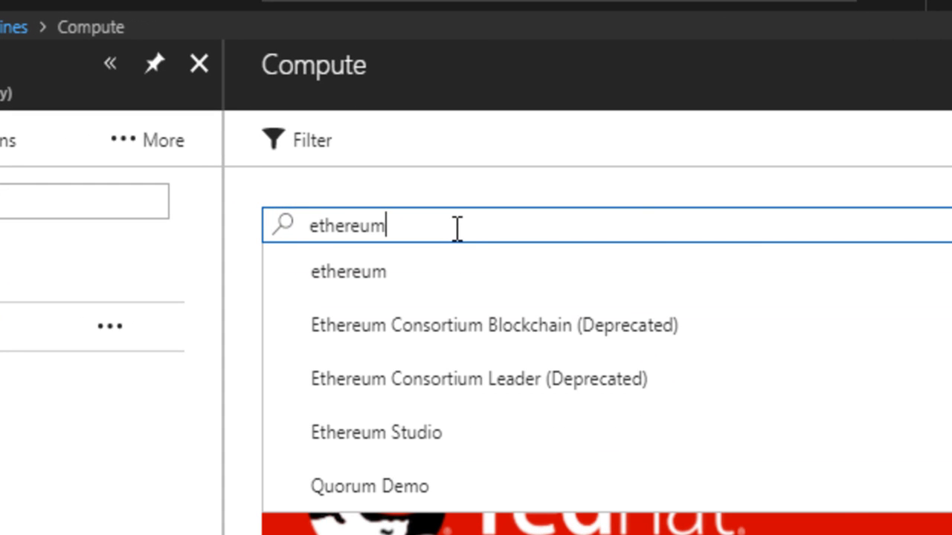
text( development kit)
key(Return)
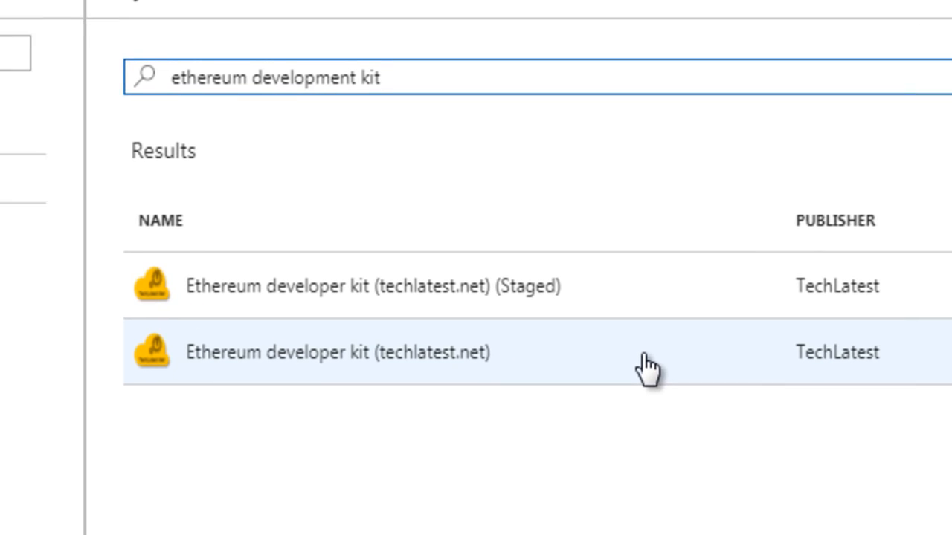
Step: Open the non-staged "Ethereum developer kit (techlatest.net)" offer from the search results
click(646, 366)
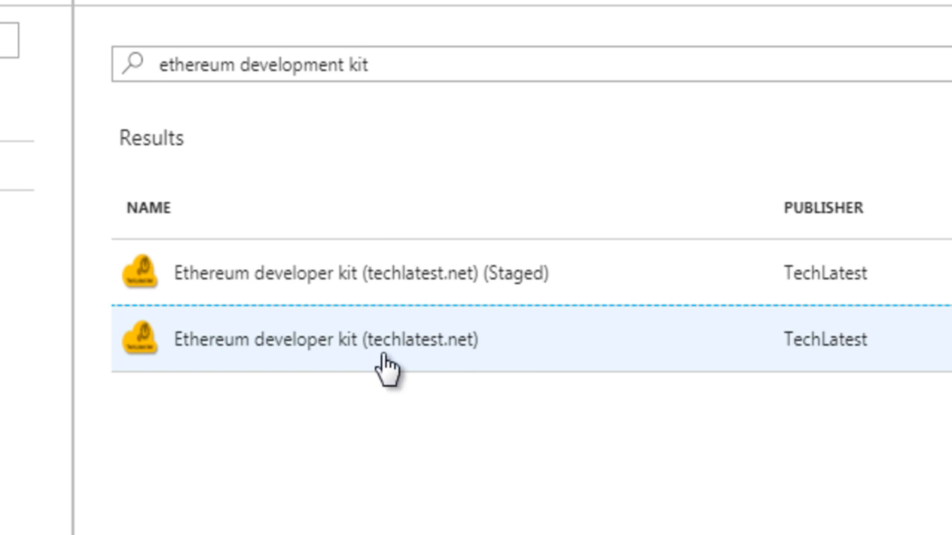
drag(481, 354, 273, 355)
click(179, 355)
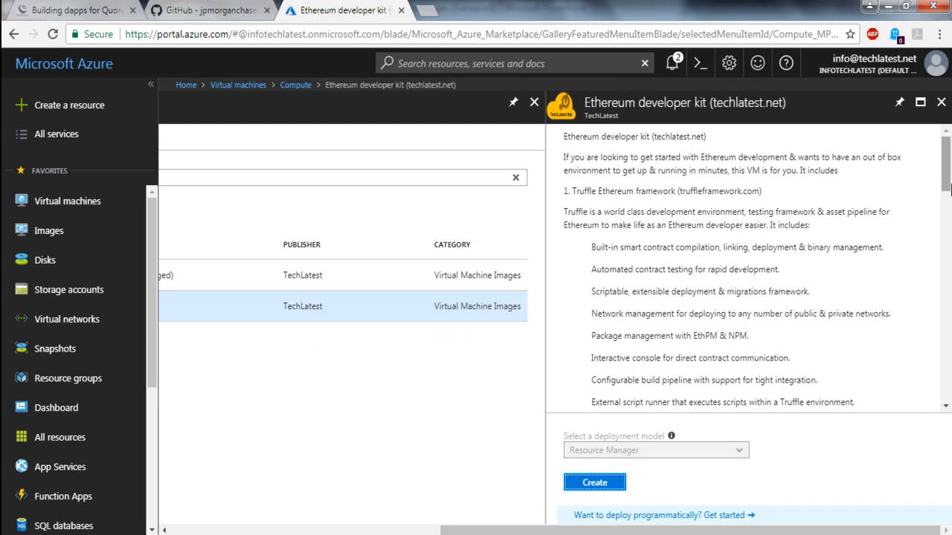
Step: Read through the Ethereum developer kit's description, covering its included components, hands-on demos, and publisher links
scroll(950, 202, down, 3)
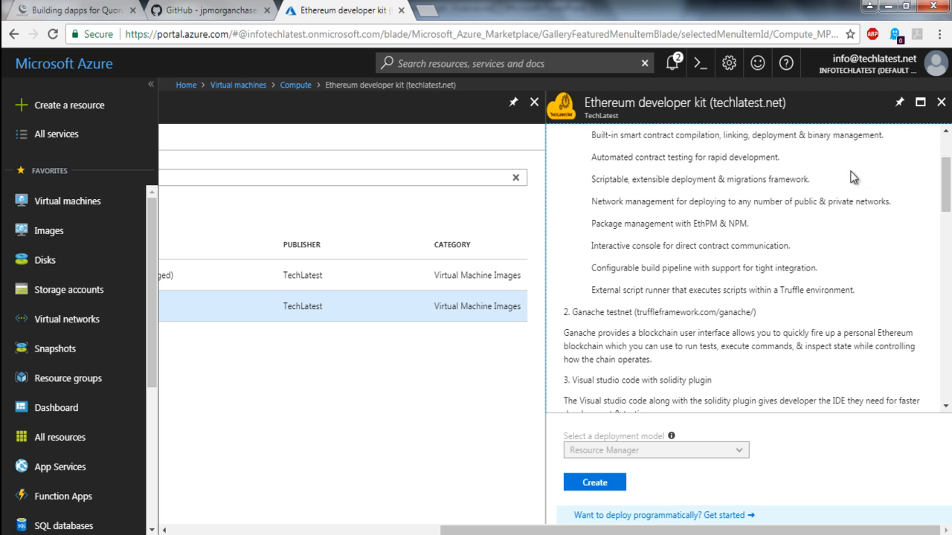
scroll(950, 195, up, 3)
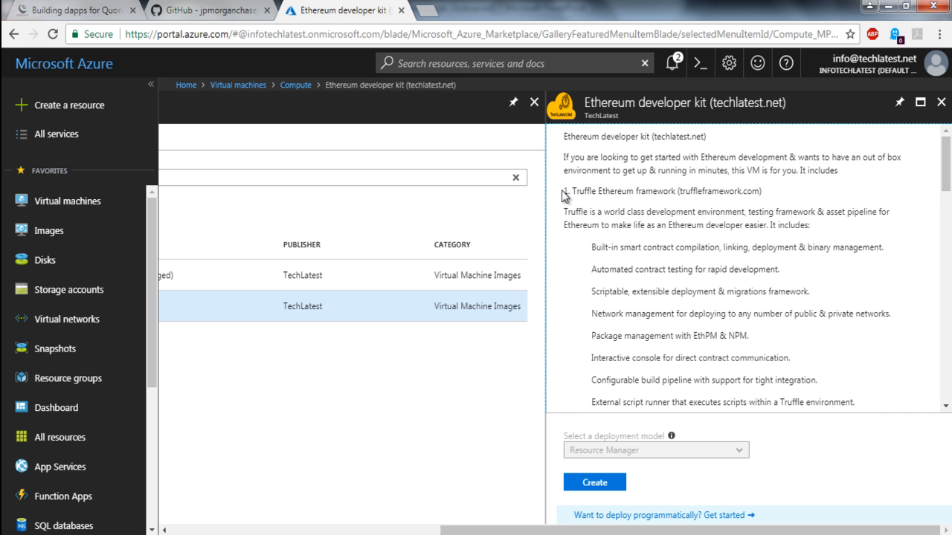
drag(563, 187, 663, 292)
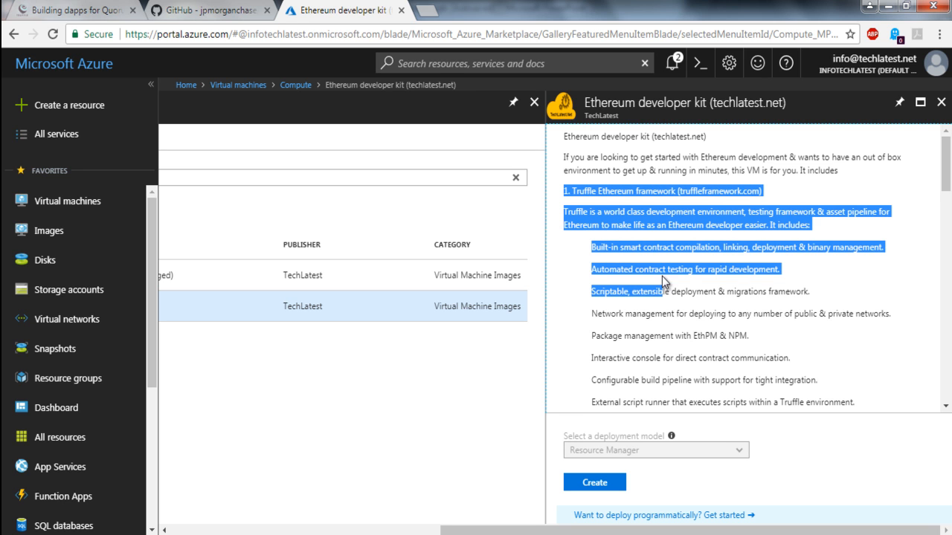
drag(770, 192, 562, 192)
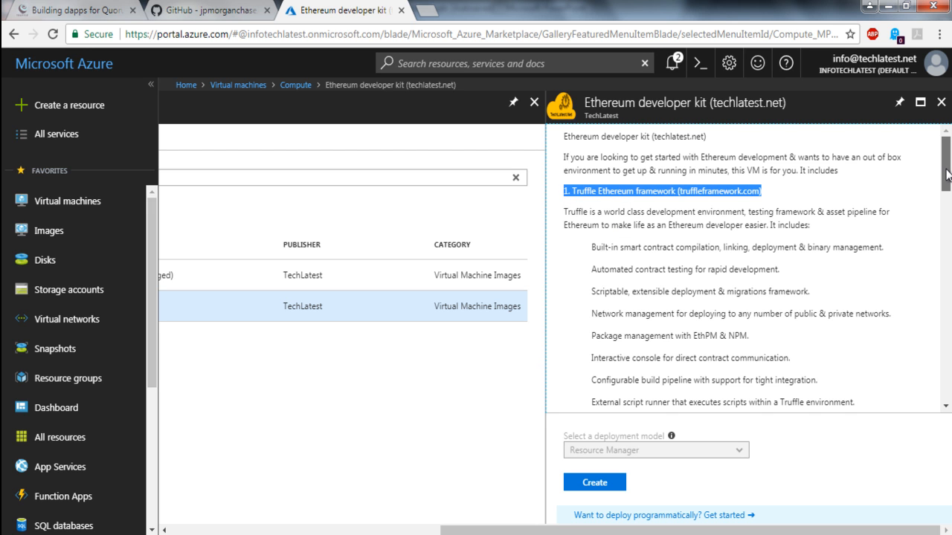
scroll(947, 174, down, 3)
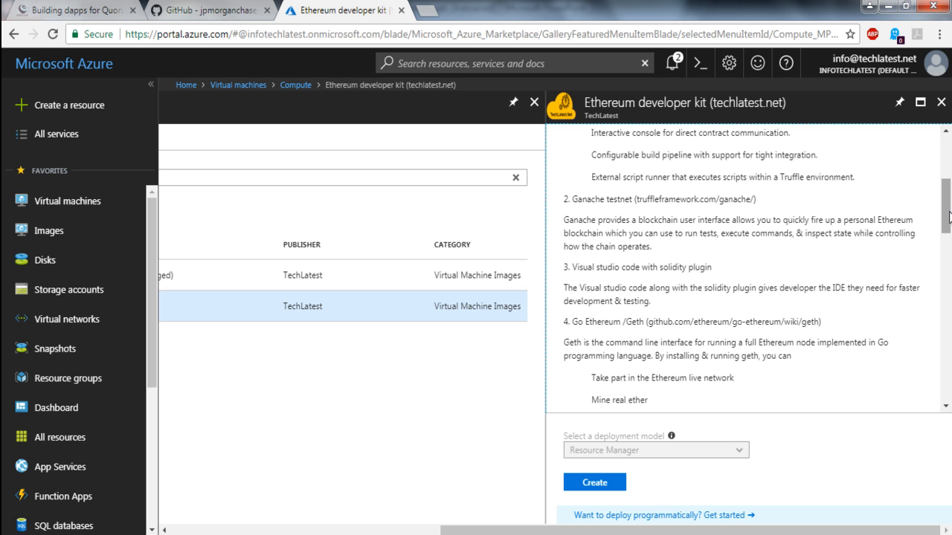
drag(949, 216, 949, 244)
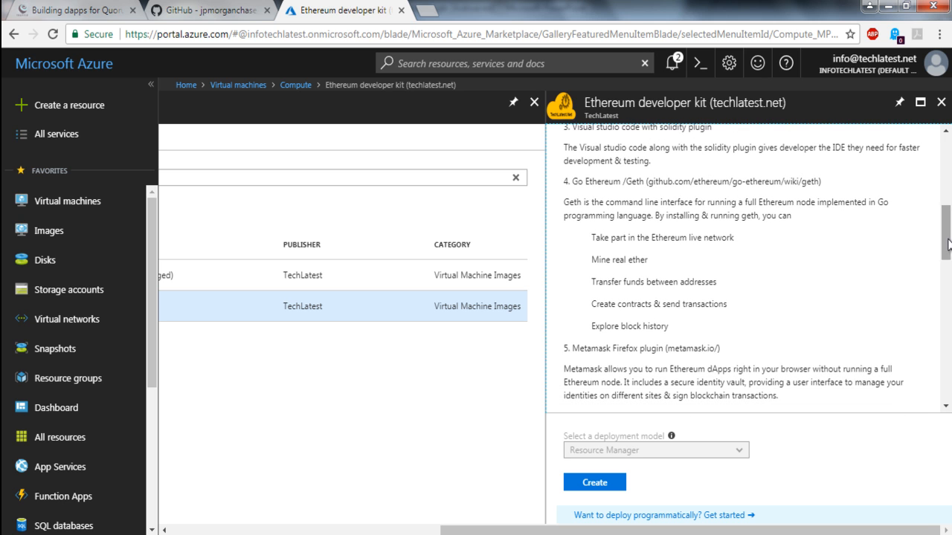
drag(572, 181, 624, 183)
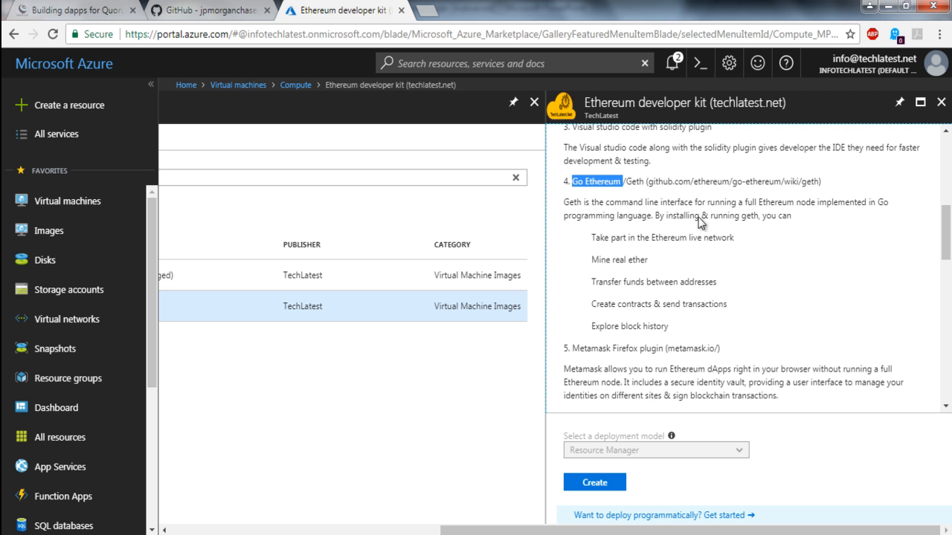
double_click(638, 182)
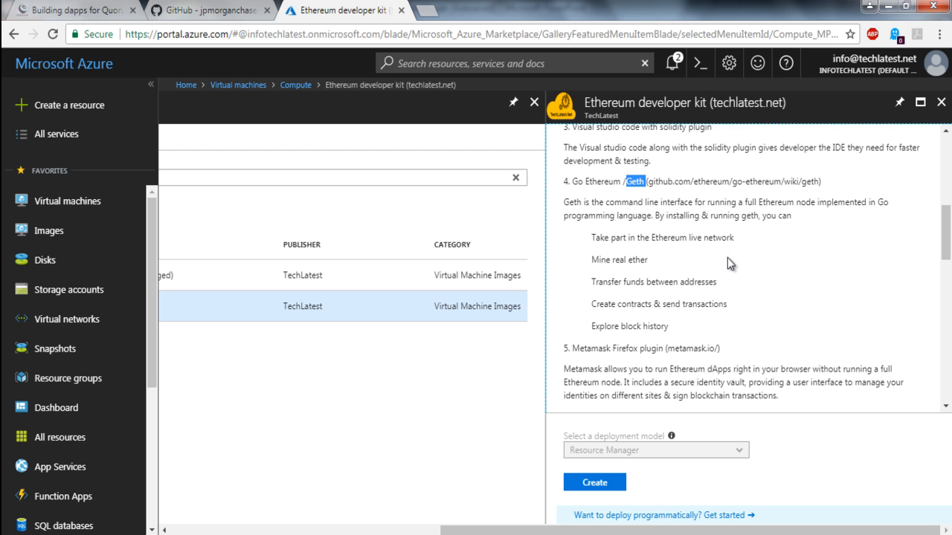
scroll(946, 233, down, 3)
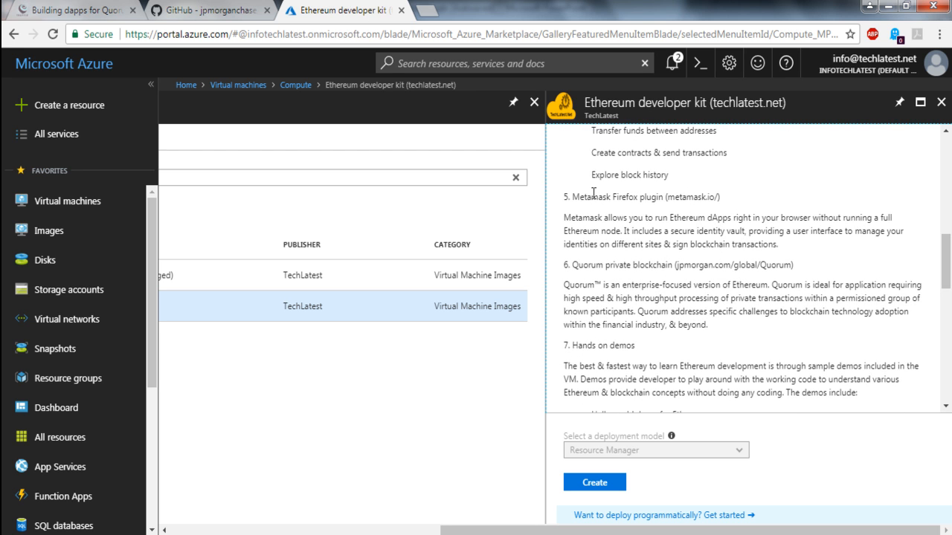
drag(571, 197, 667, 192)
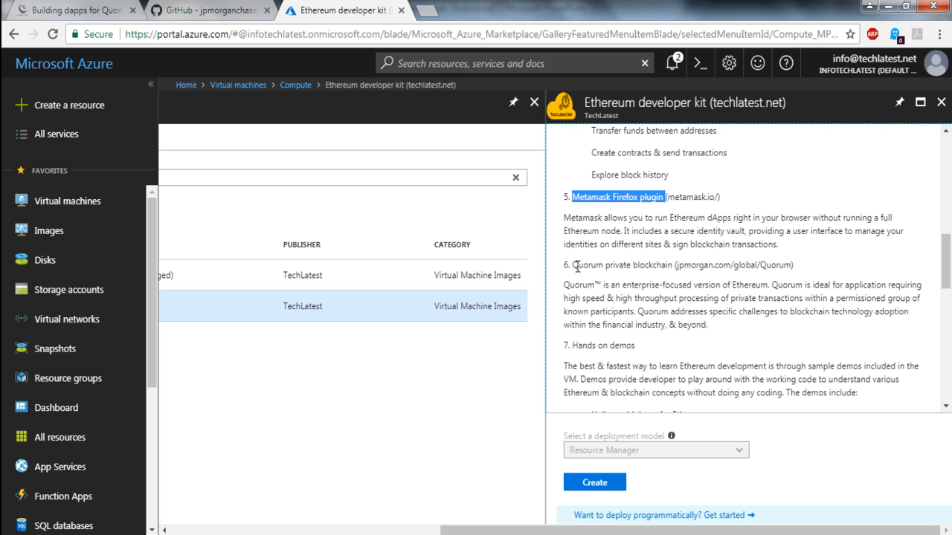
drag(574, 265, 674, 264)
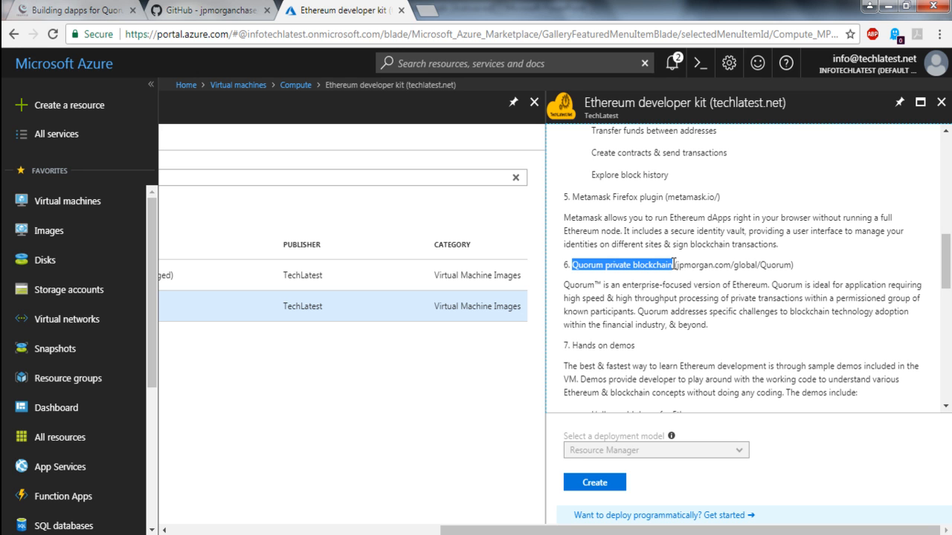
double_click(593, 270)
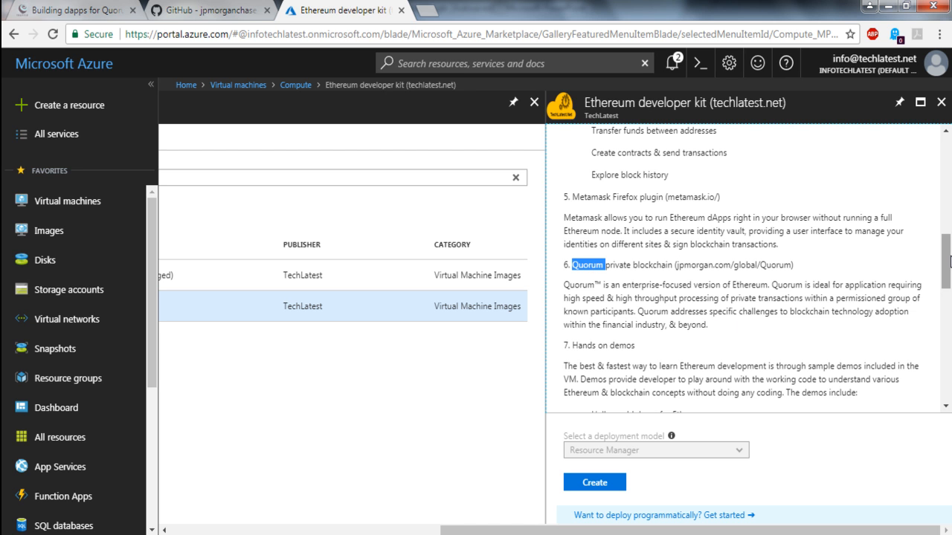
drag(949, 261, 950, 288)
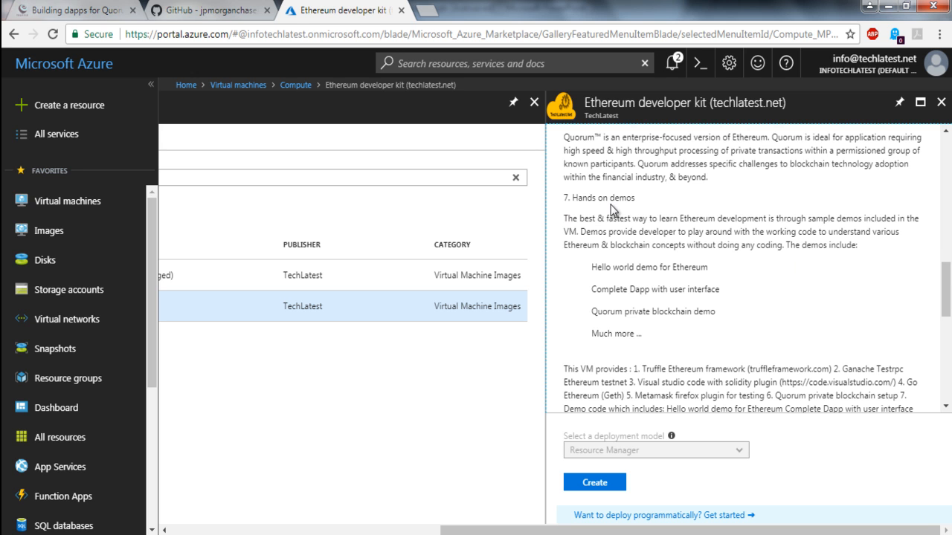
drag(616, 288, 647, 335)
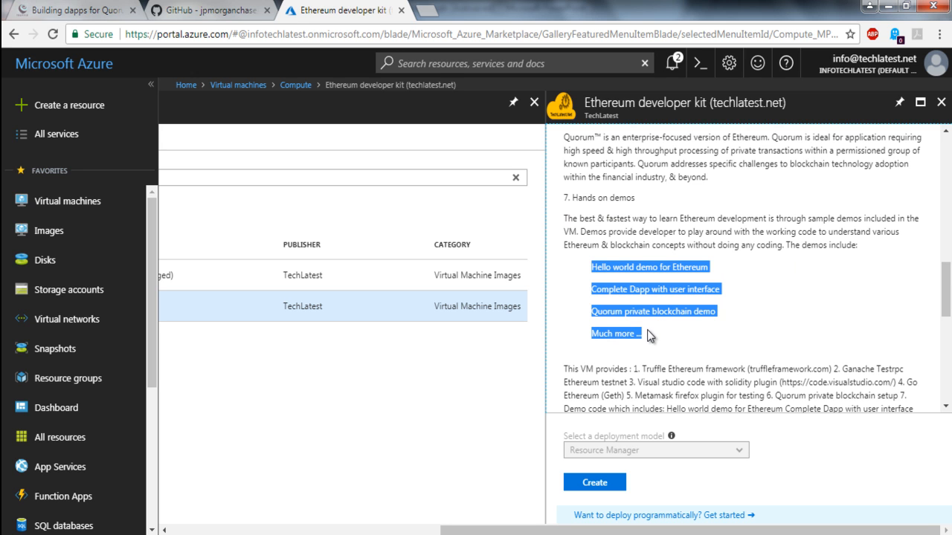
mouse_move(950, 304)
mouse_down()
mouse_move(951, 160)
mouse_move(951, 344)
mouse_move(950, 307)
mouse_up()
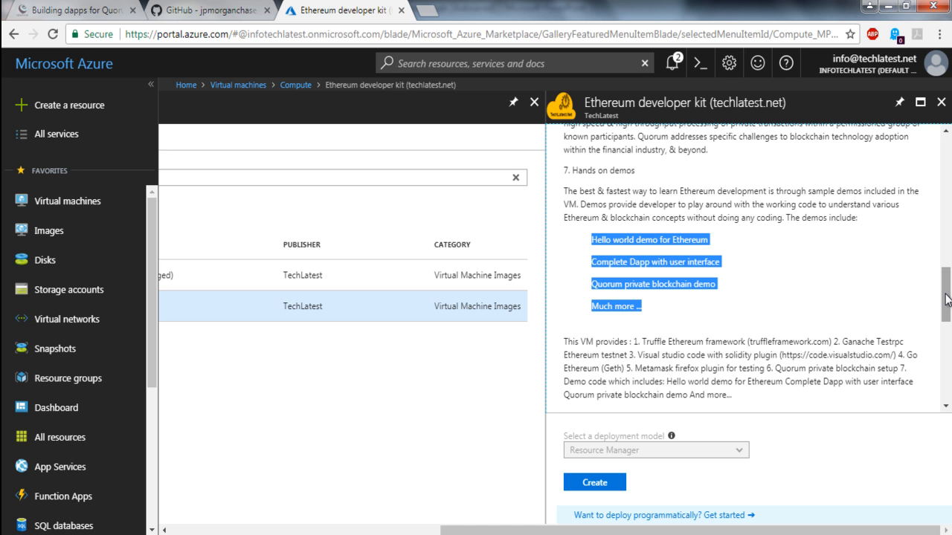
drag(947, 299, 947, 394)
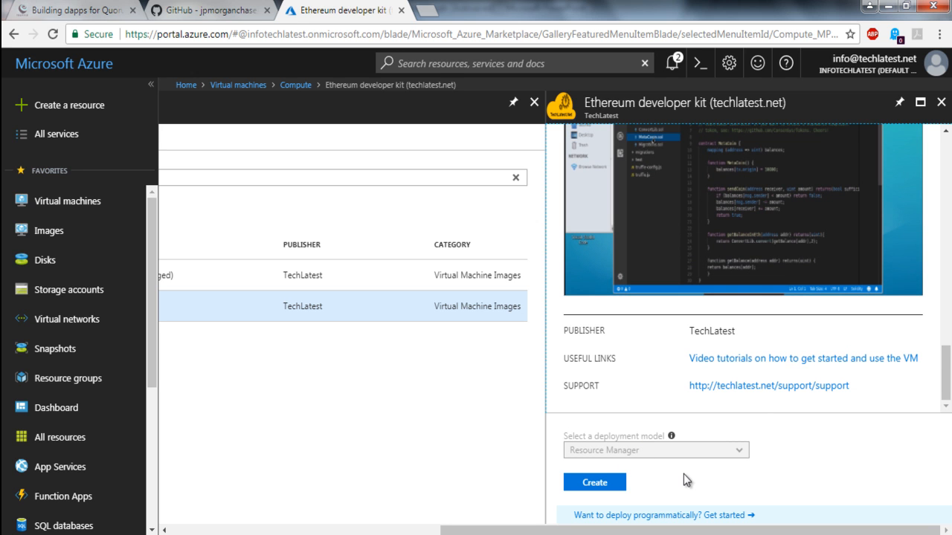
Step: Start creating a virtual machine from the Ethereum developer kit and name it EthereumDevkitEnvironment
click(590, 485)
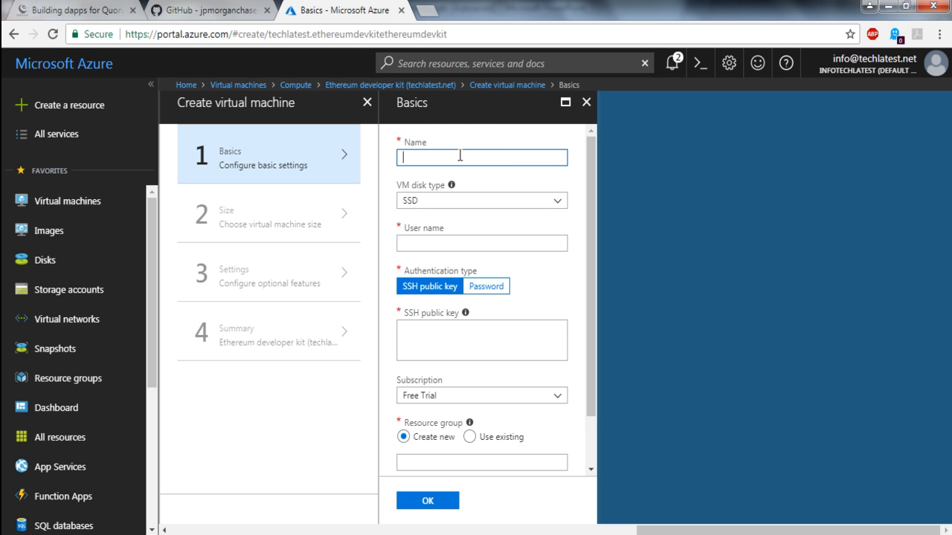
text(EthereumDevkitEnvironment)
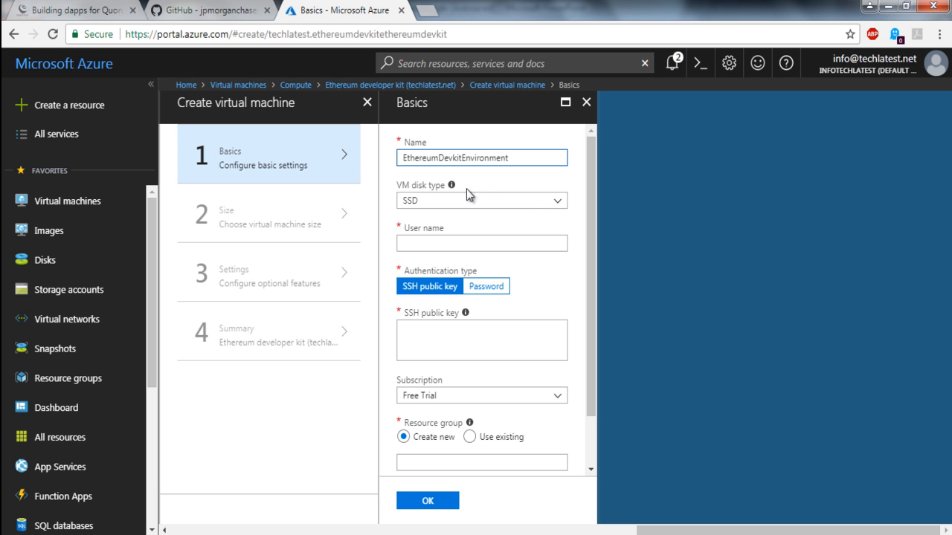
Step: Set the virtual machine's disk type to HDD and its user name to ubuntu
click(528, 207)
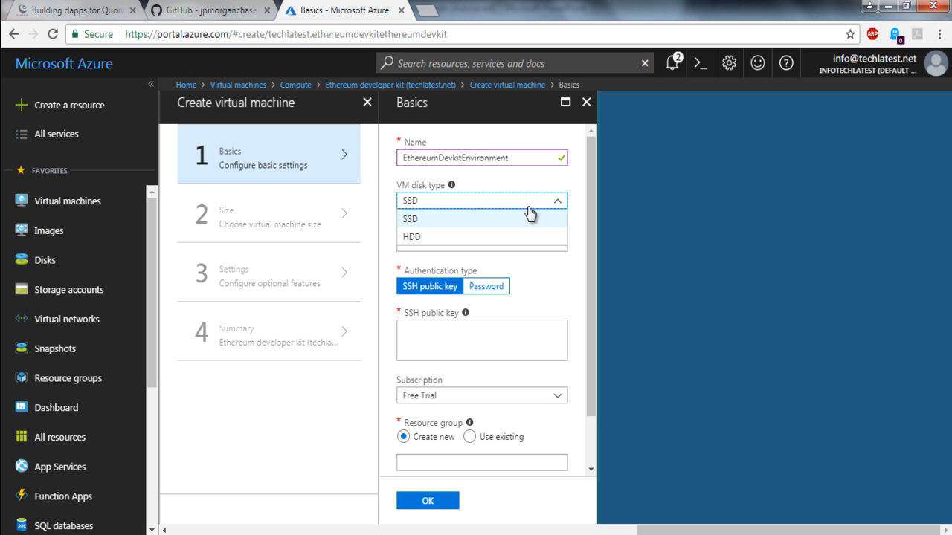
click(490, 237)
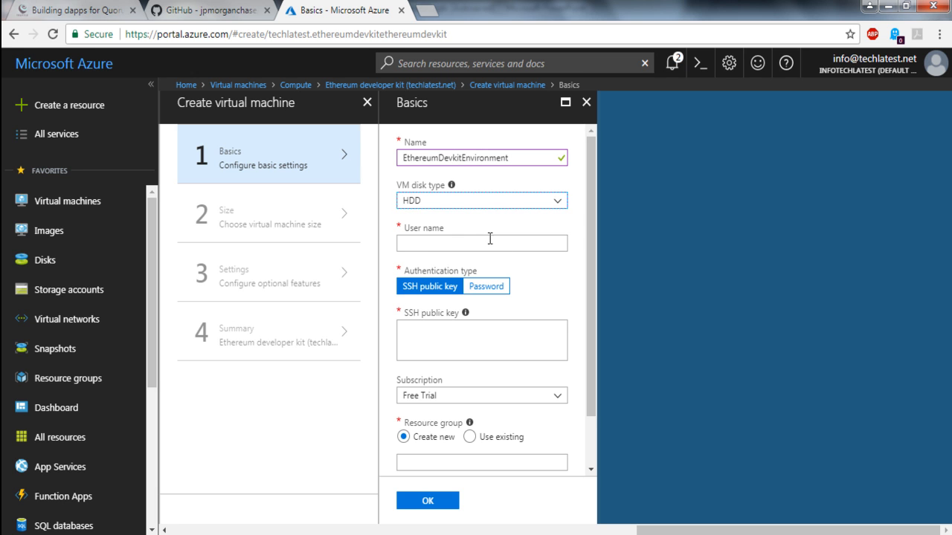
click(516, 211)
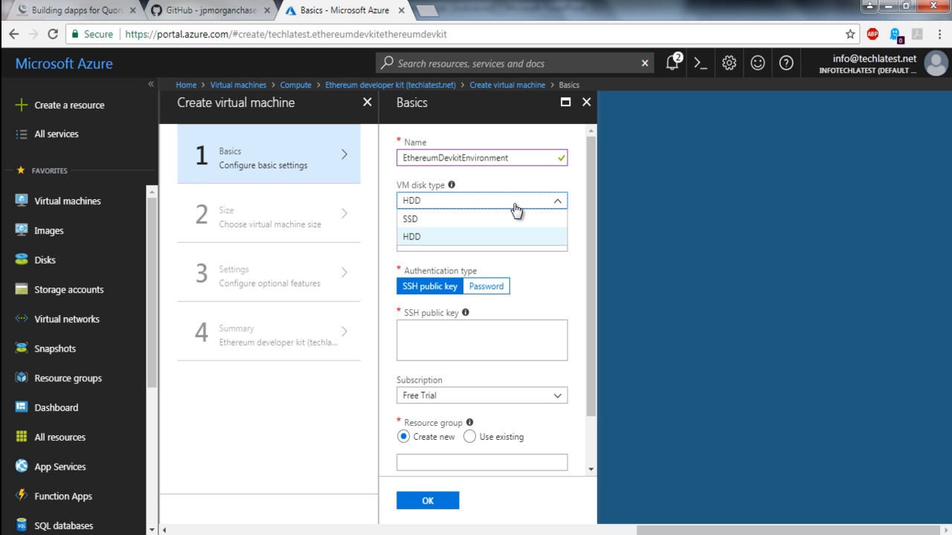
click(486, 242)
click(484, 240)
text(ubuntu)
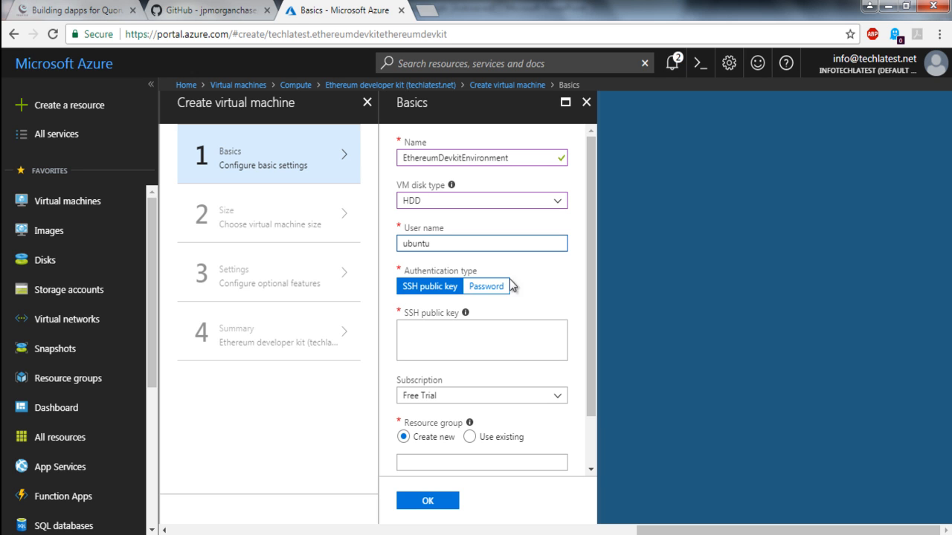
Step: Switch the virtual machine's authentication type to Password, then enter and confirm the account password
click(484, 290)
click(484, 328)
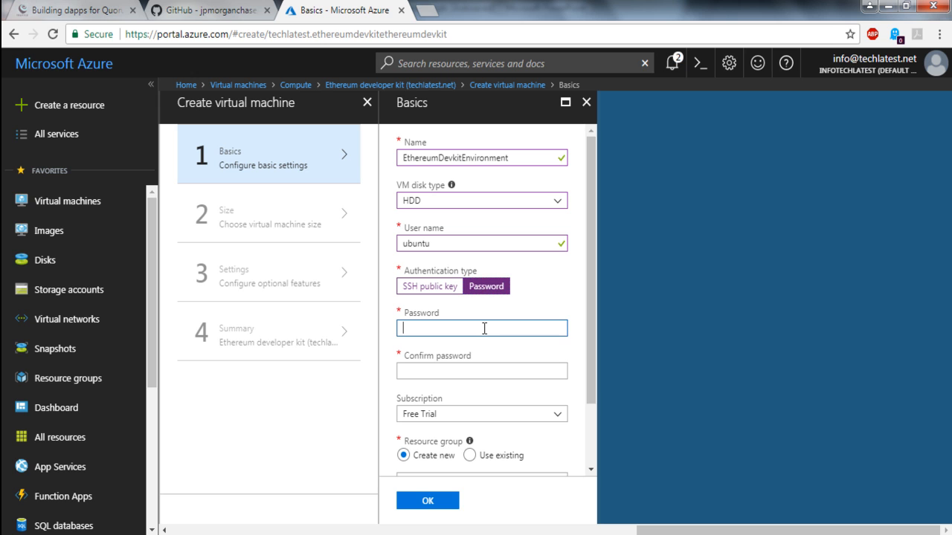
text(************)
click(472, 370)
text(***********)
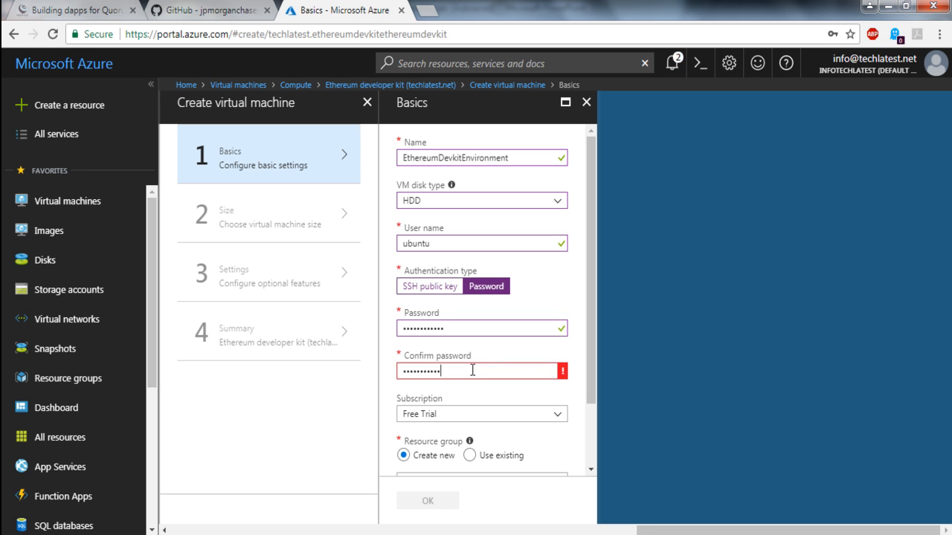
text(*)
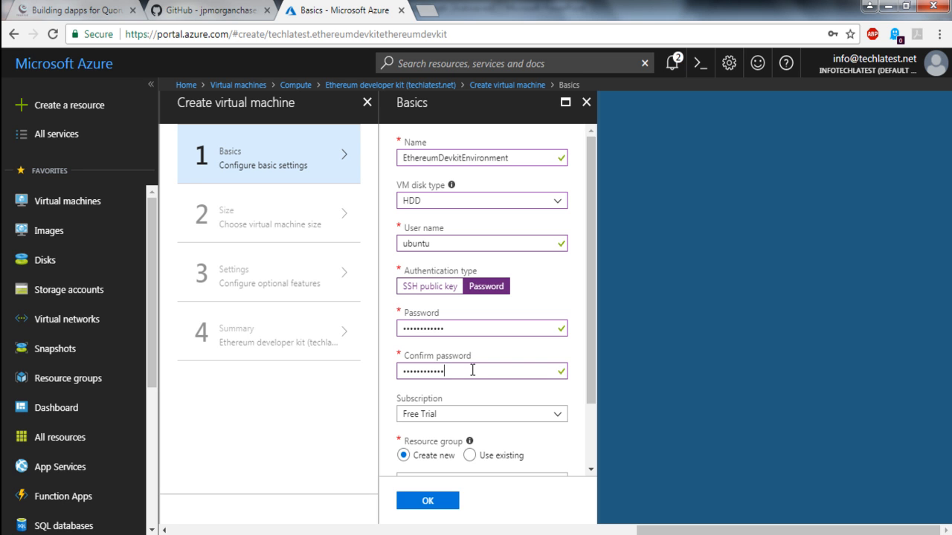
Step: Create a new resource group named EthereumDevkitEnvironmentRG for the virtual machine
drag(597, 389, 592, 458)
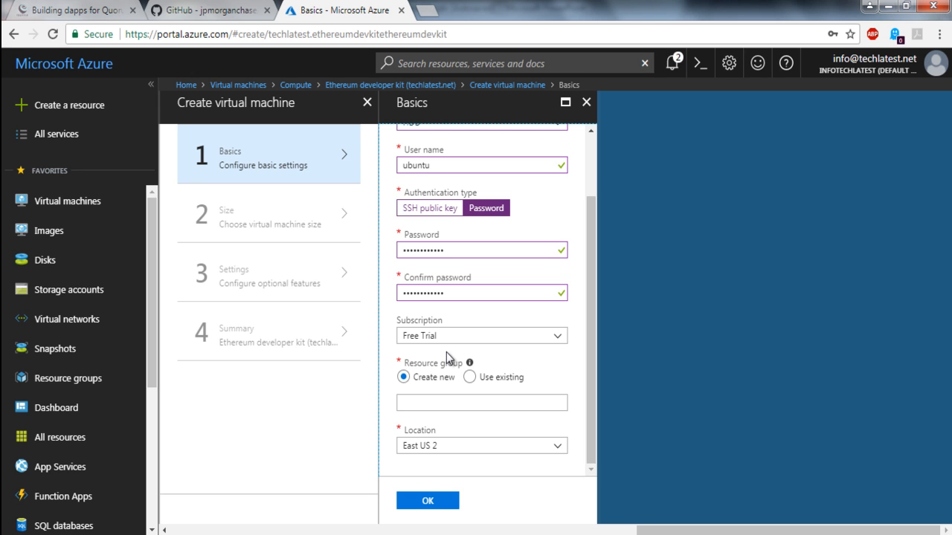
mouse_move(469, 364)
click(497, 377)
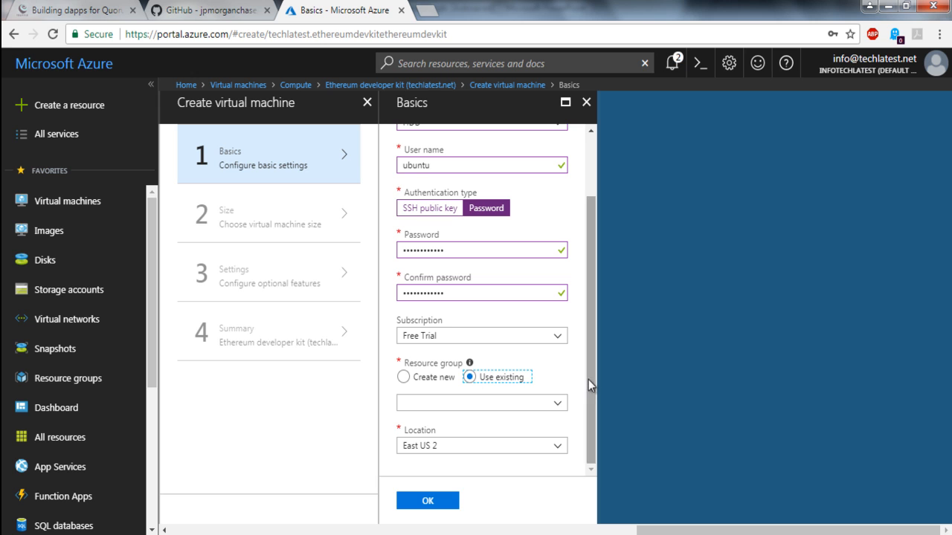
click(403, 377)
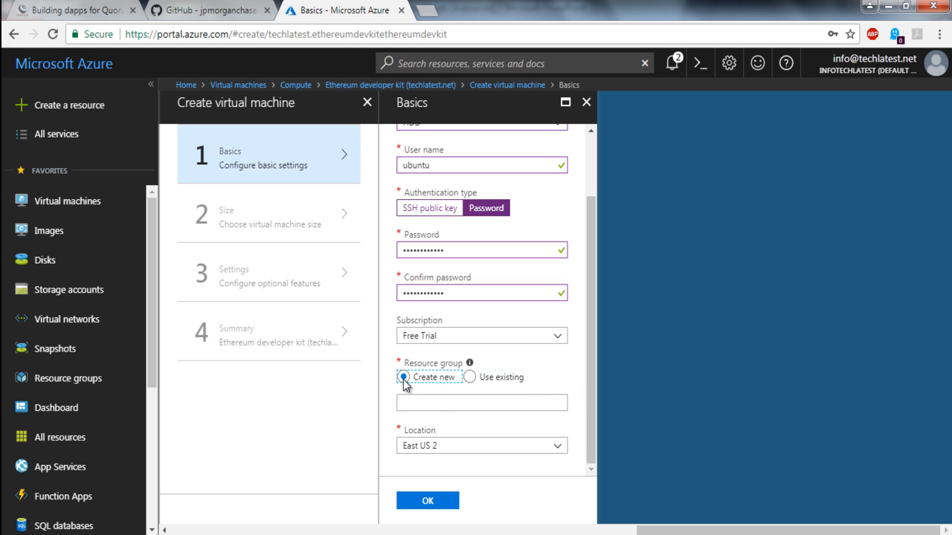
click(447, 404)
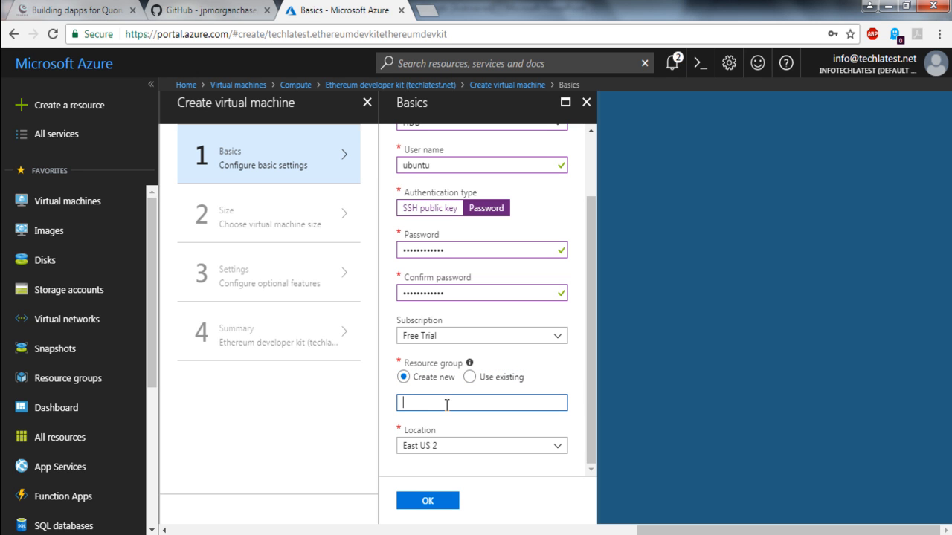
text(EthereumDevkitEnvironmentRG)
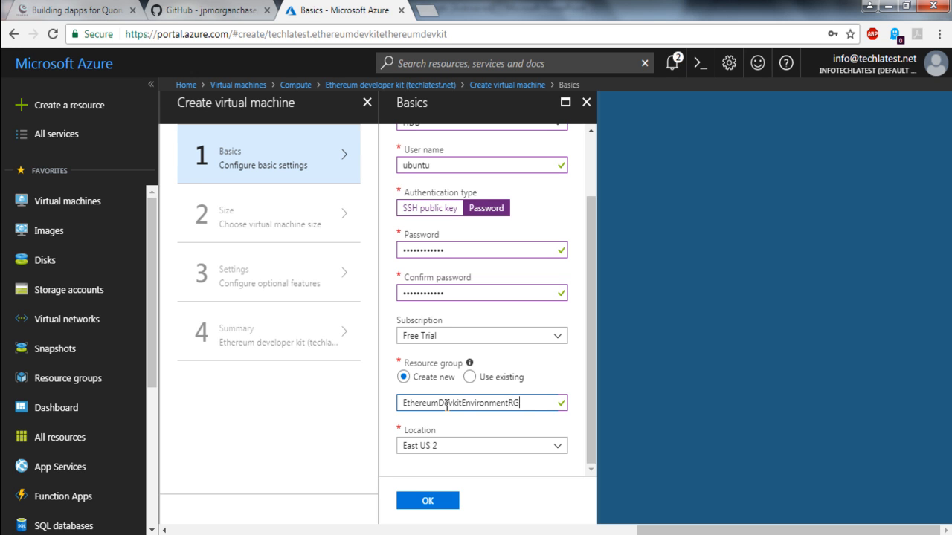
Step: Set the virtual machine's location to East US and accept the basic settings
click(592, 440)
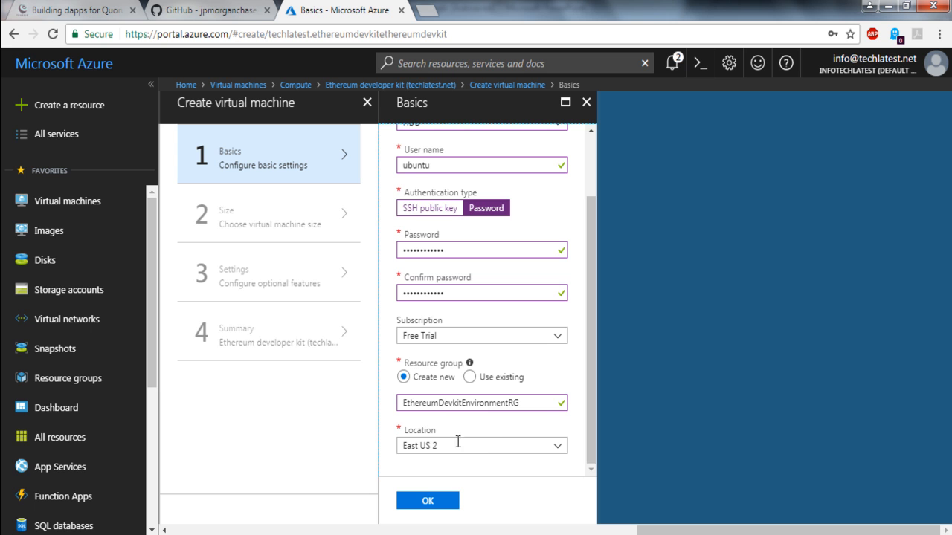
click(558, 453)
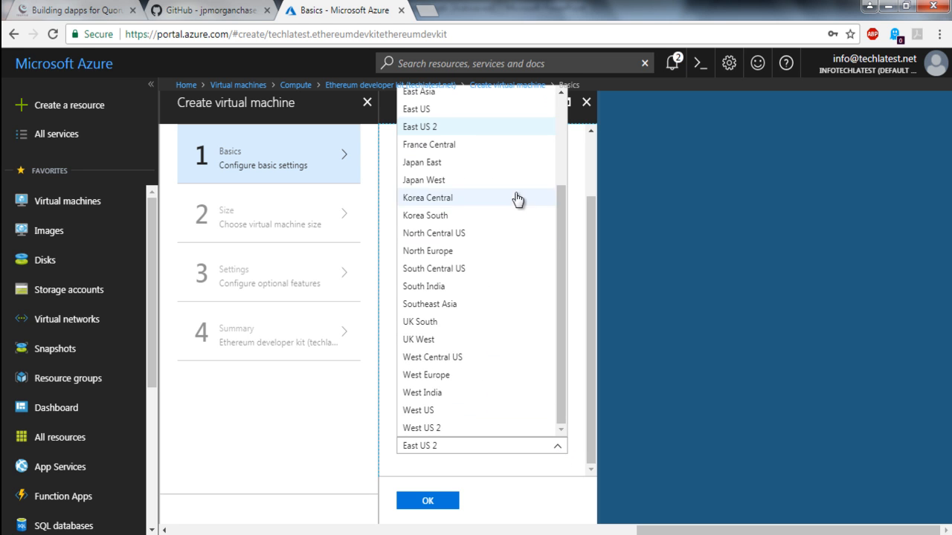
click(433, 110)
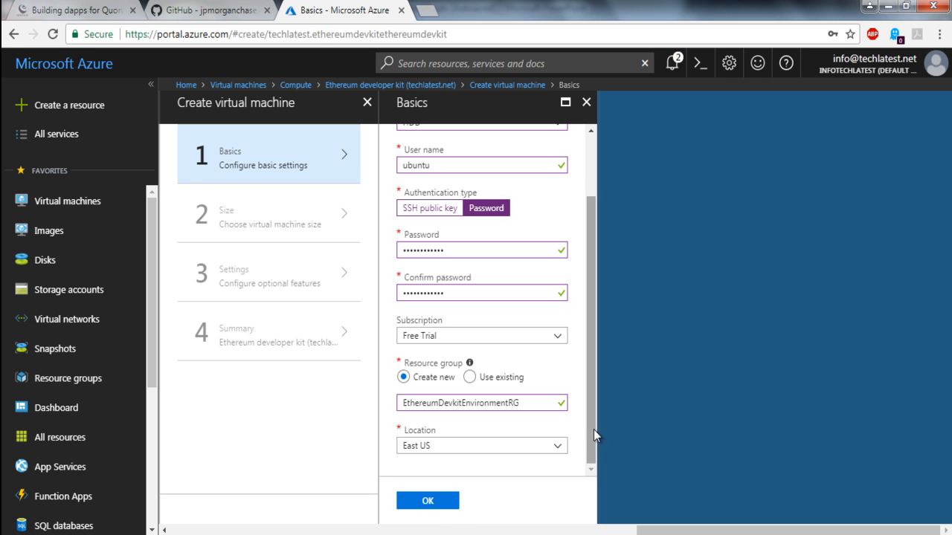
click(443, 505)
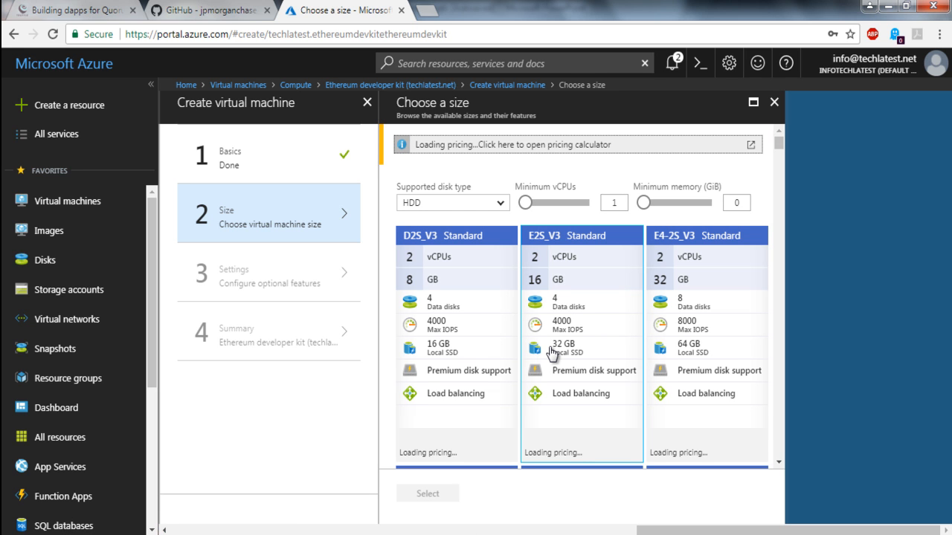
Step: Filter the available machine sizes to a minimum of 2 vCPUs and 8 GiB of memory
click(623, 201)
key(BackSpace)
text(2)
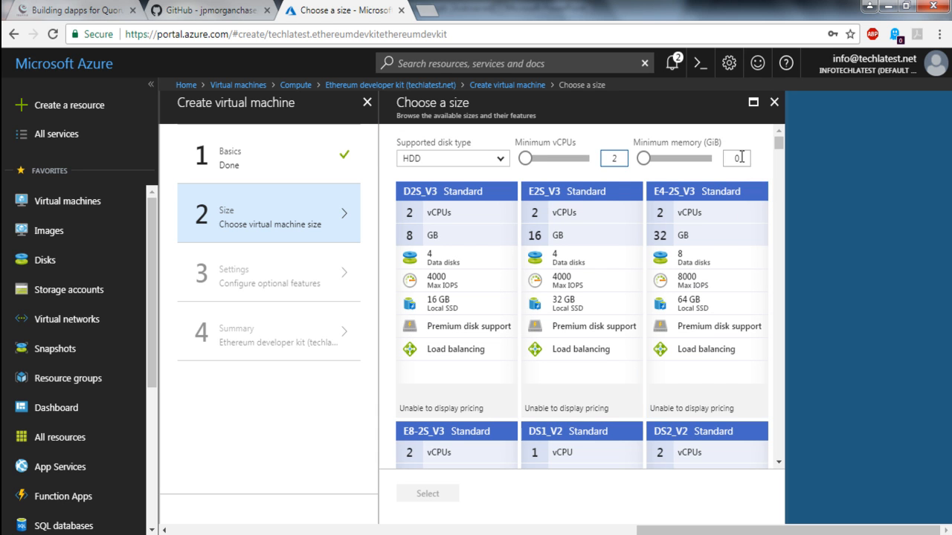
click(740, 158)
key(BackSpace)
text(8)
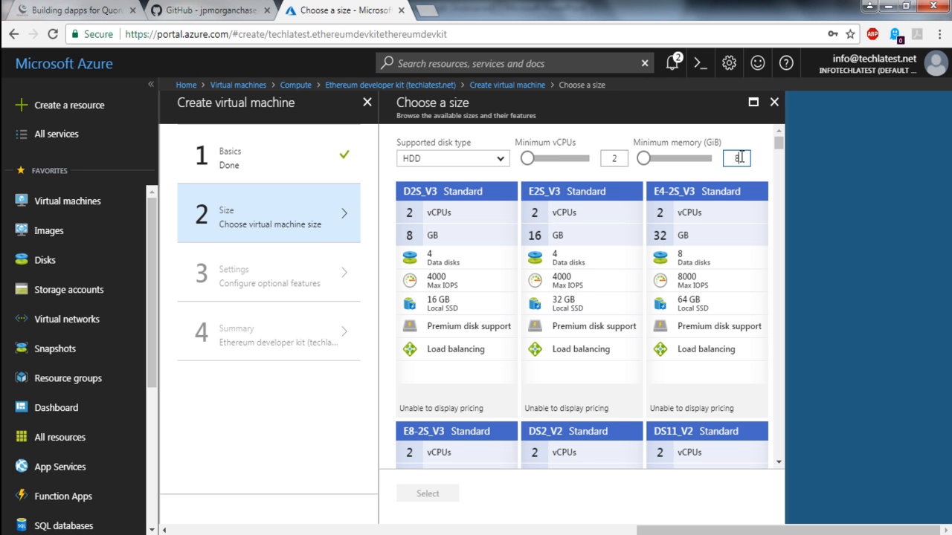
click(757, 151)
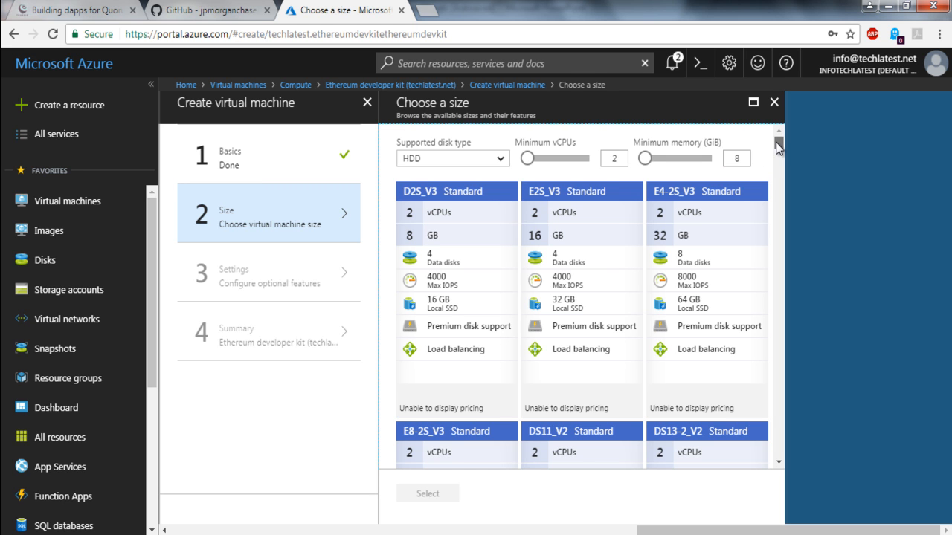
Step: Choose the B2MS Standard size with 2 vCPUs and 8 GB for the virtual machine
scroll(776, 145, down, 4)
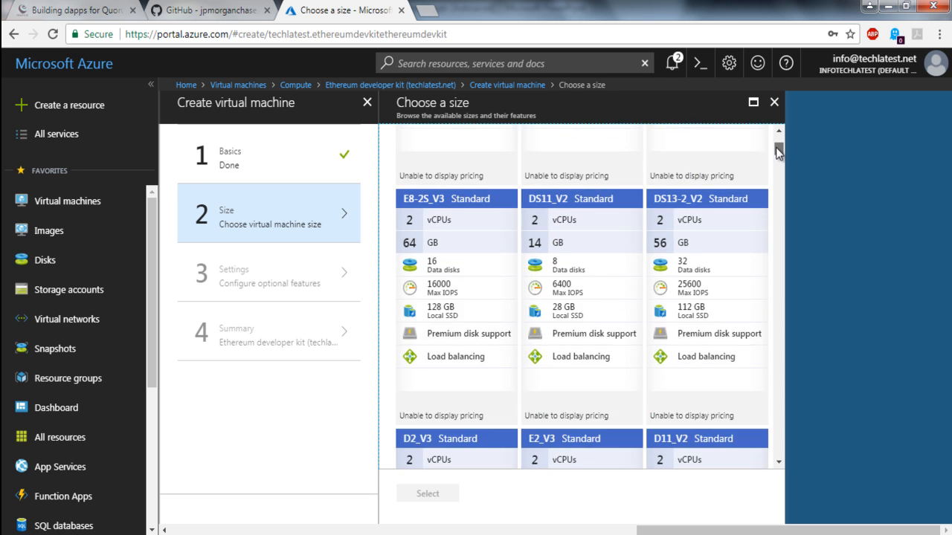
scroll(776, 145, up, 3)
drag(776, 143, 777, 163)
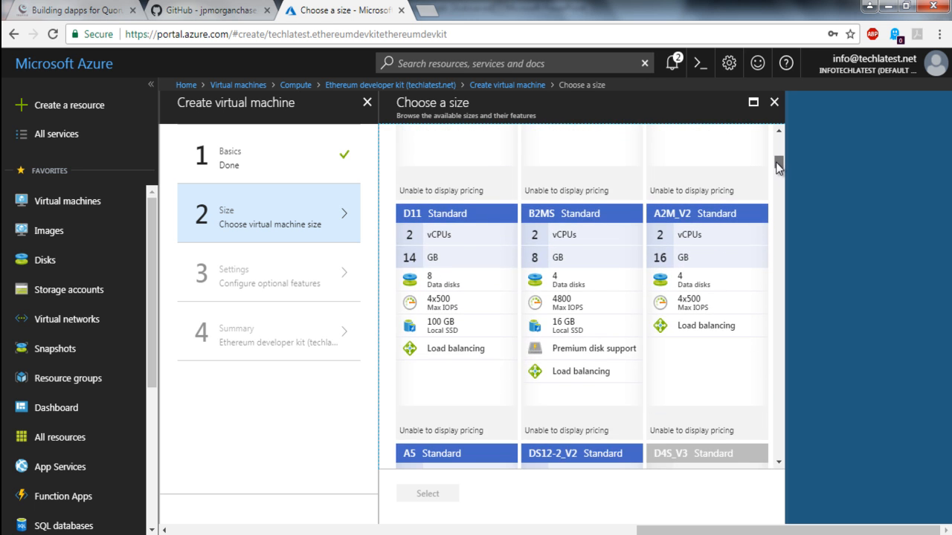
click(583, 269)
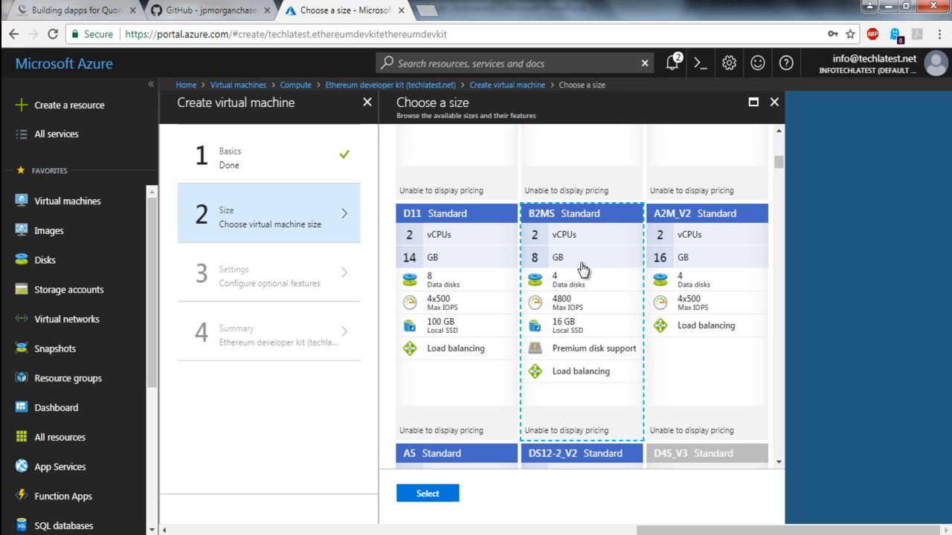
click(431, 503)
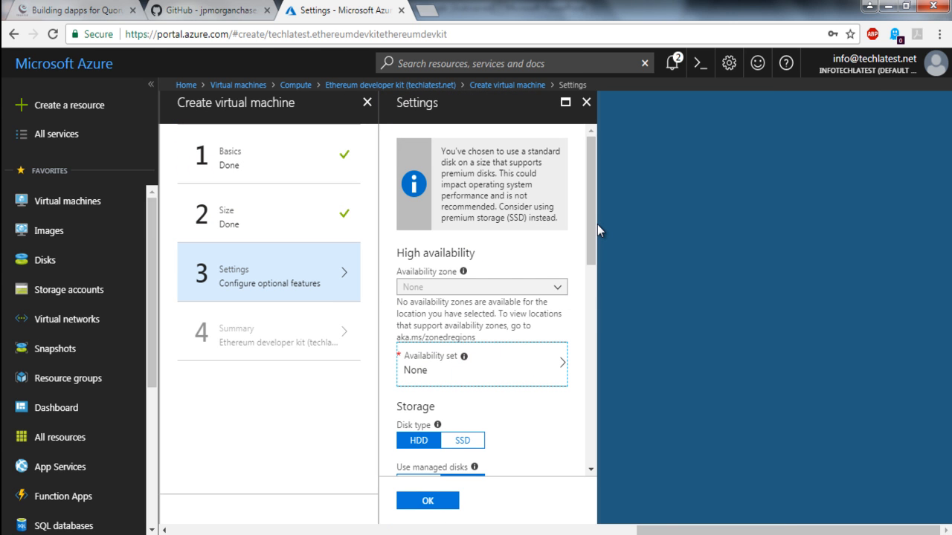
Step: Turn off managed disks in the virtual machine's storage settings
drag(595, 224, 587, 270)
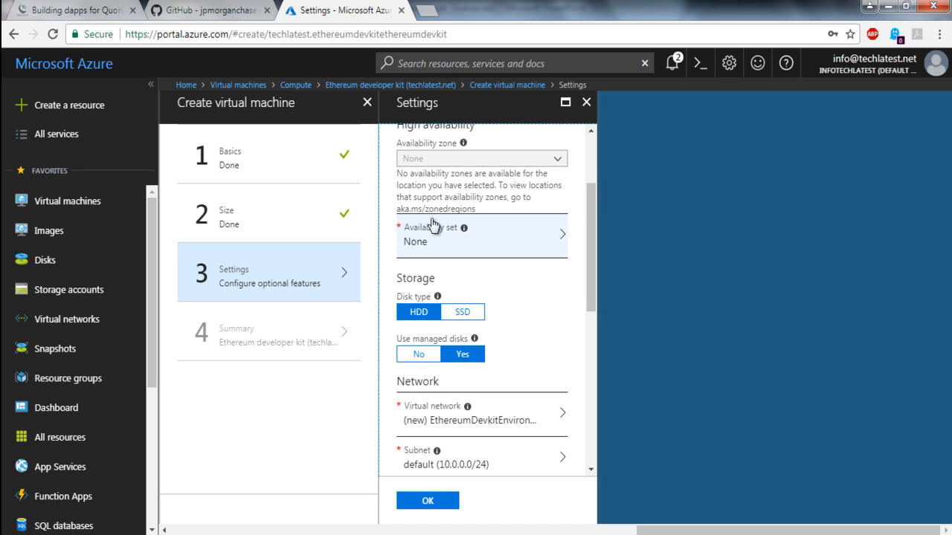
mouse_move(464, 232)
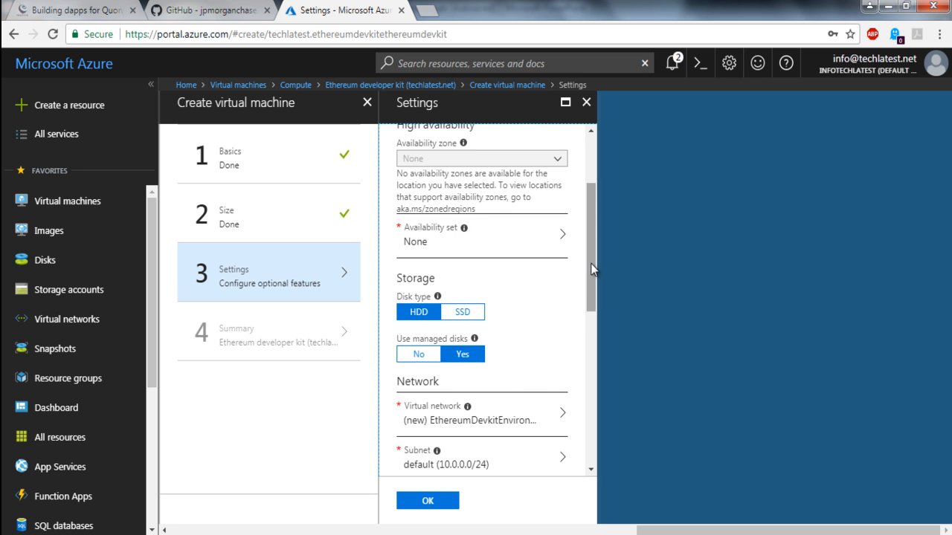
drag(592, 269, 590, 298)
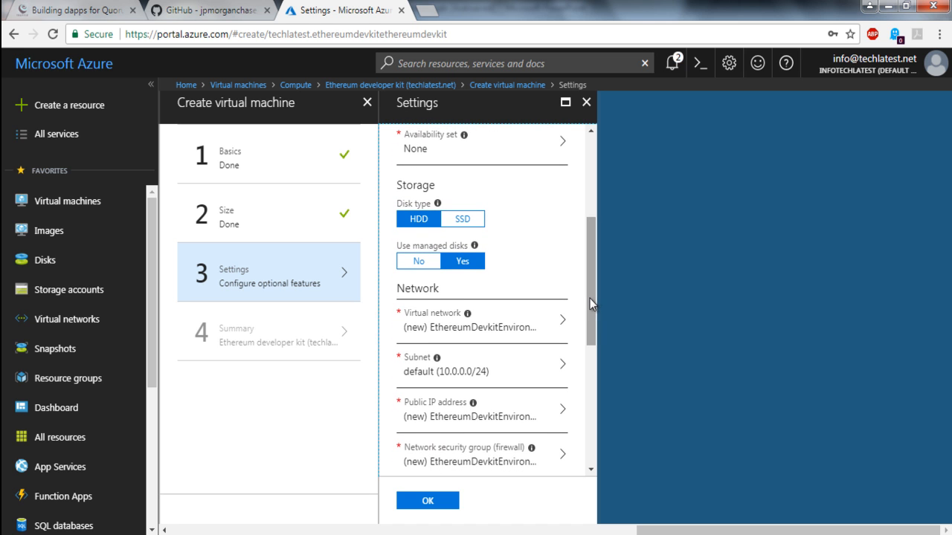
click(418, 261)
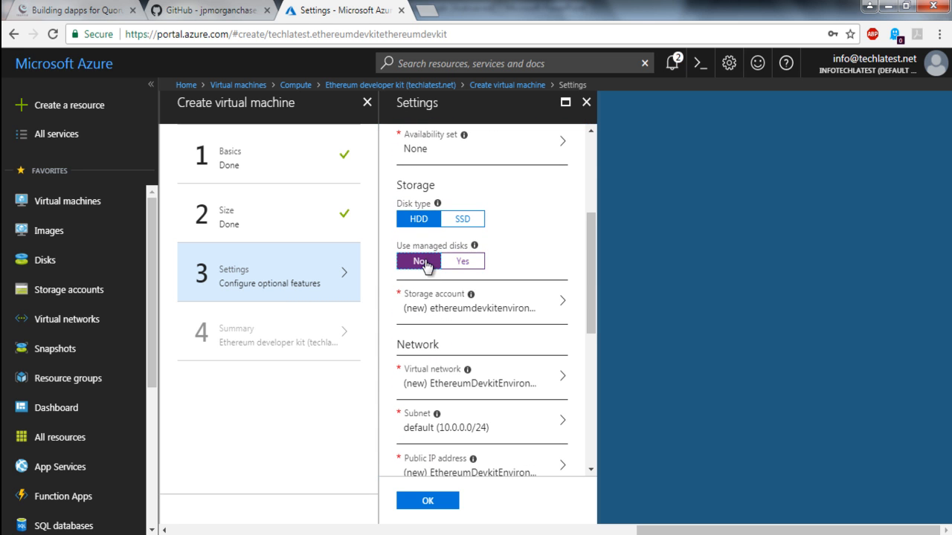
mouse_move(474, 248)
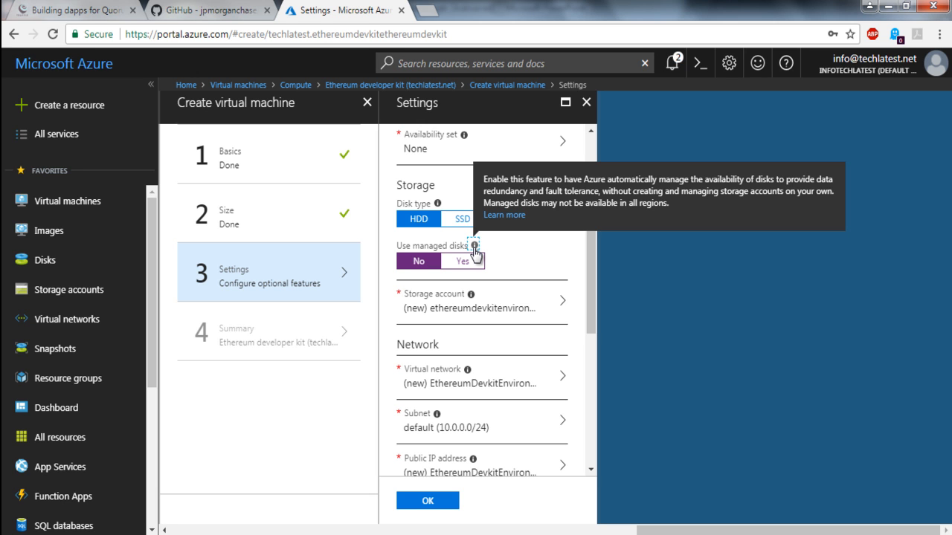
click(522, 242)
Step: Review the default network settings and enable auto-shutdown for the virtual machine
drag(589, 288, 591, 313)
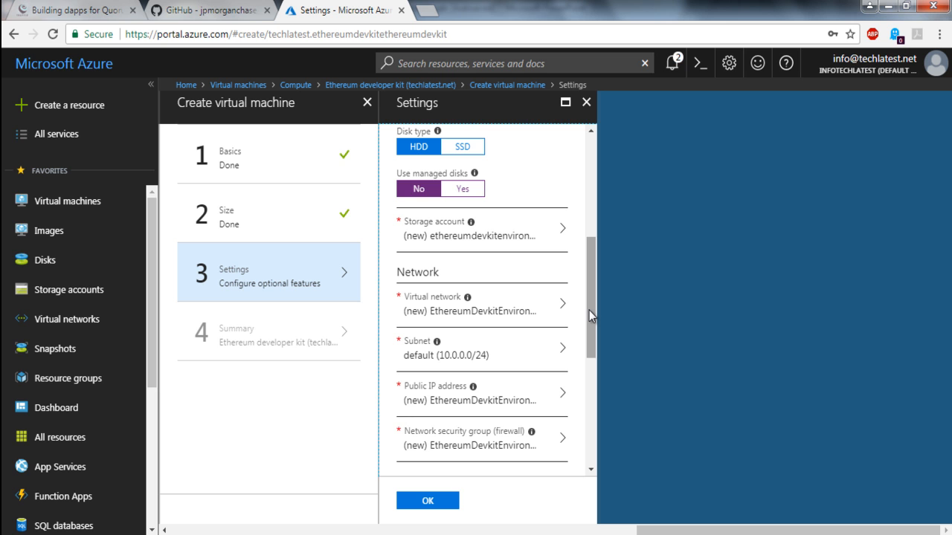
drag(589, 311, 586, 341)
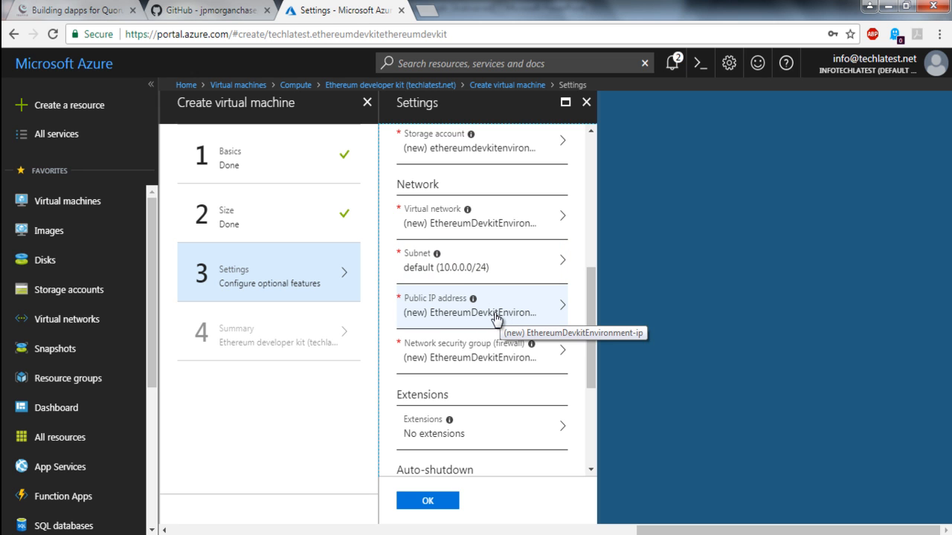
drag(593, 366, 593, 440)
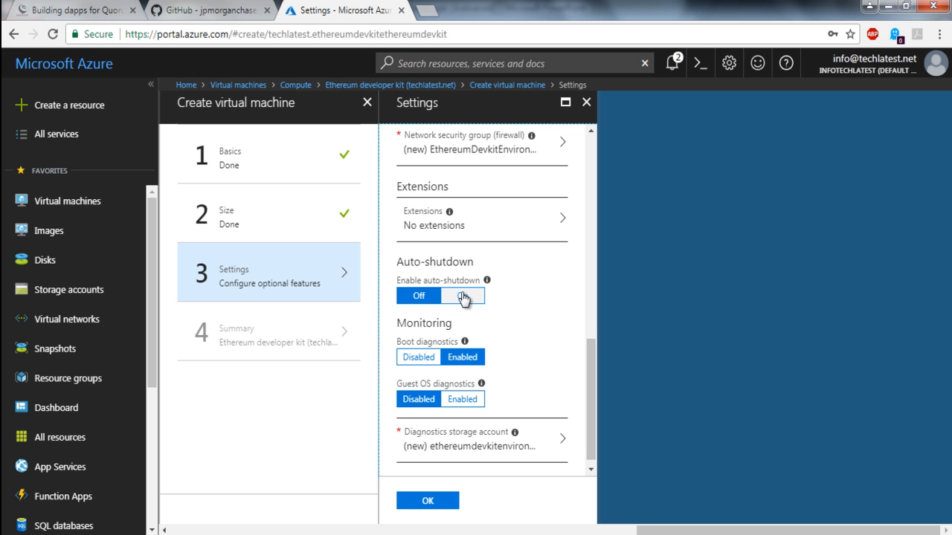
click(462, 296)
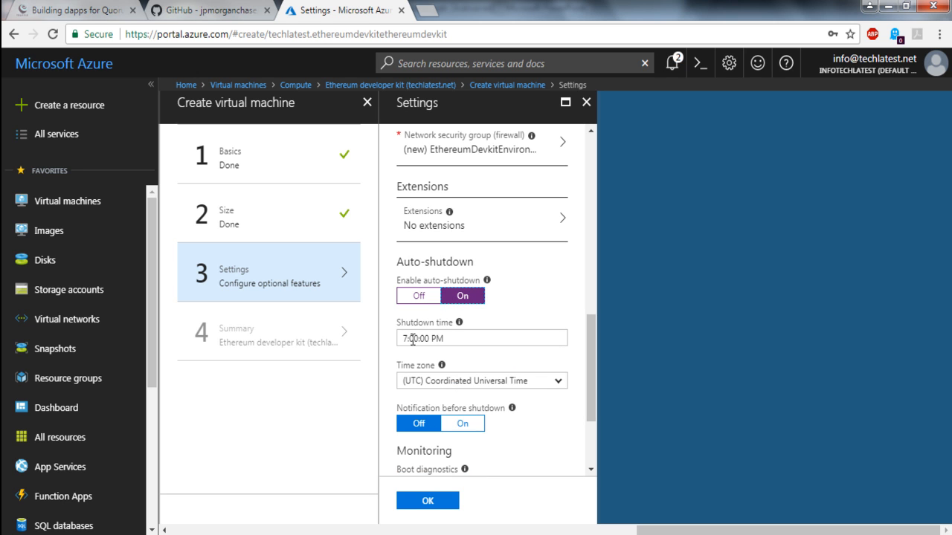
click(409, 340)
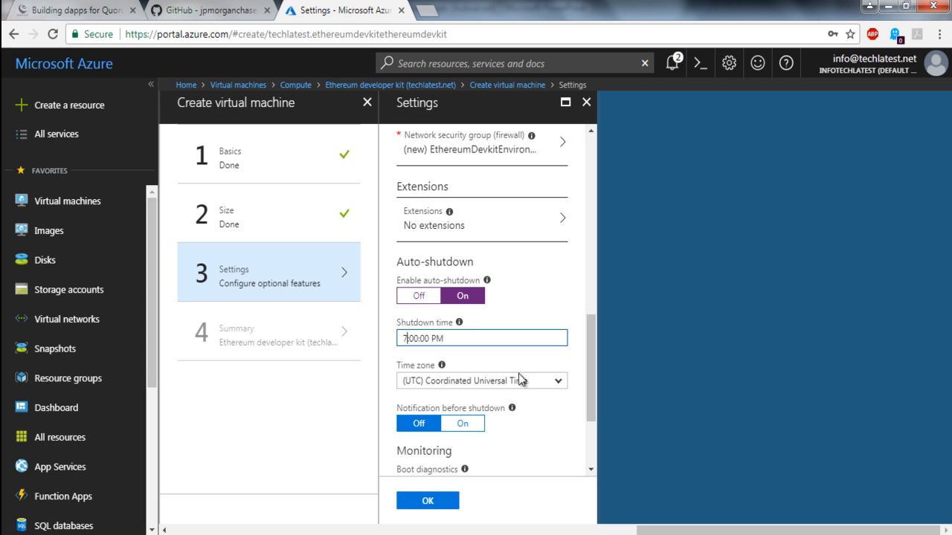
drag(594, 365, 591, 403)
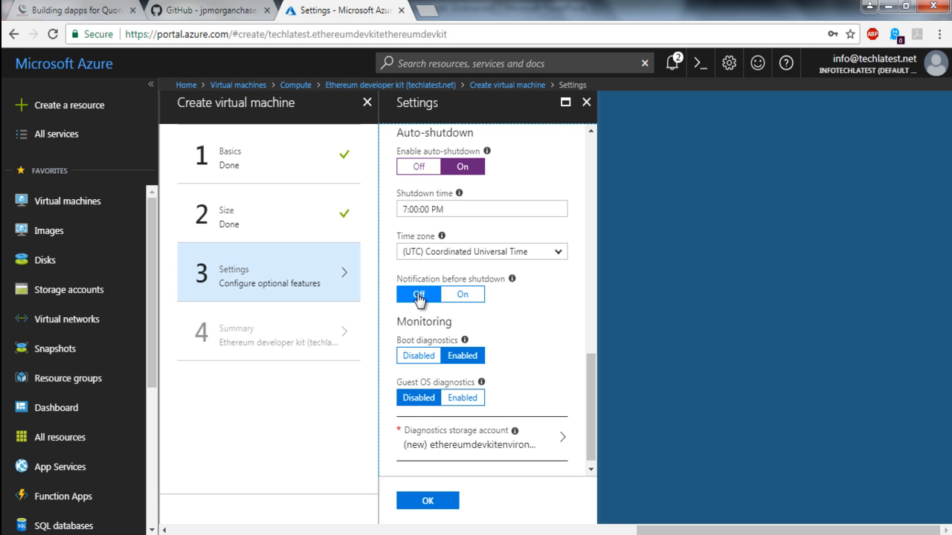
click(464, 296)
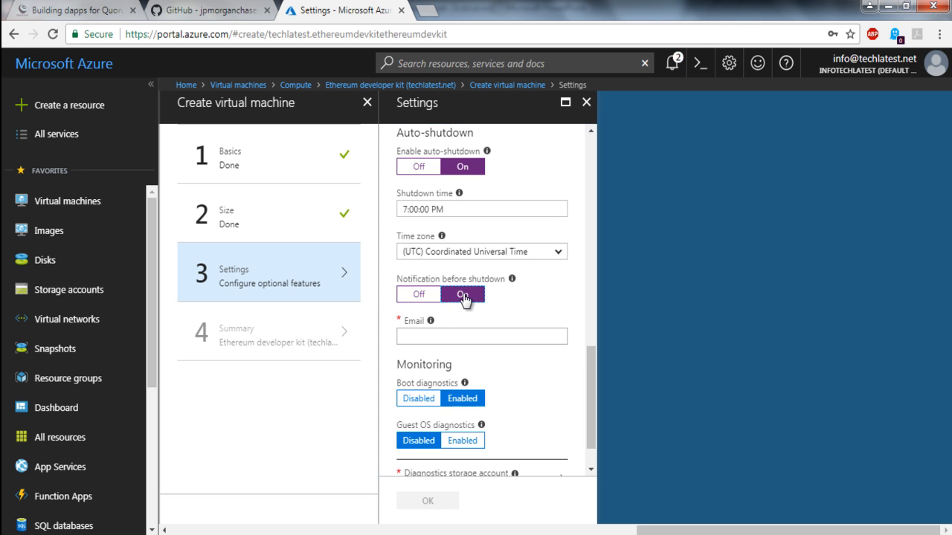
click(433, 333)
mouse_move(431, 316)
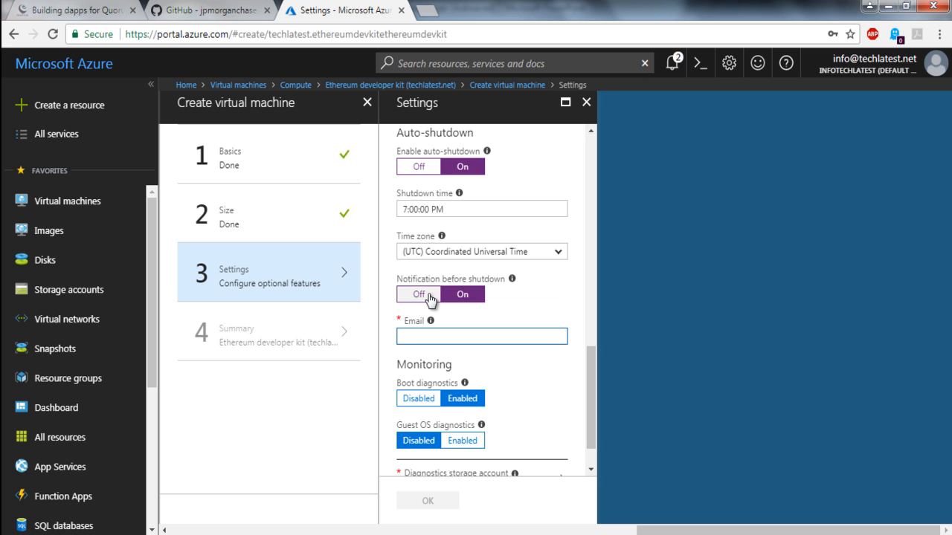
click(429, 296)
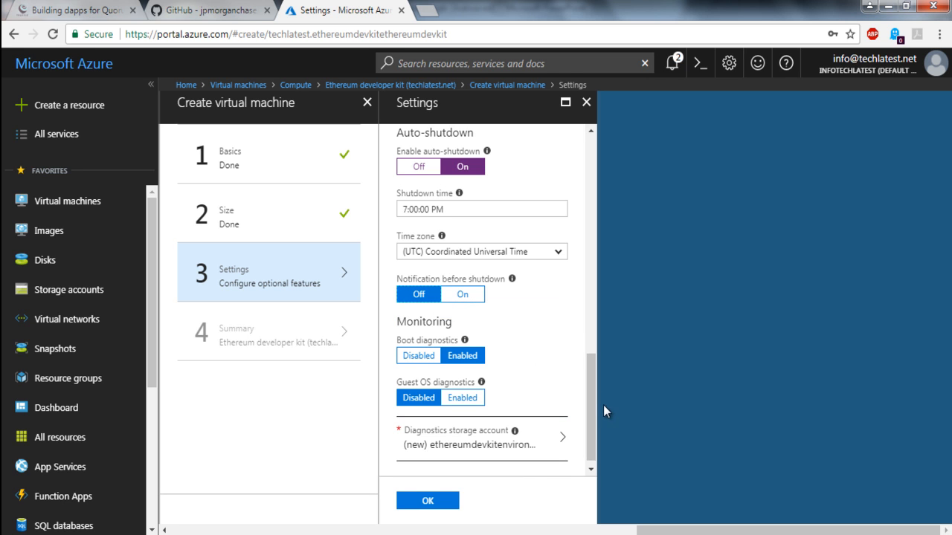
Step: Disable boot diagnostics in the virtual machine's monitoring settings
scroll(593, 397, down, 1)
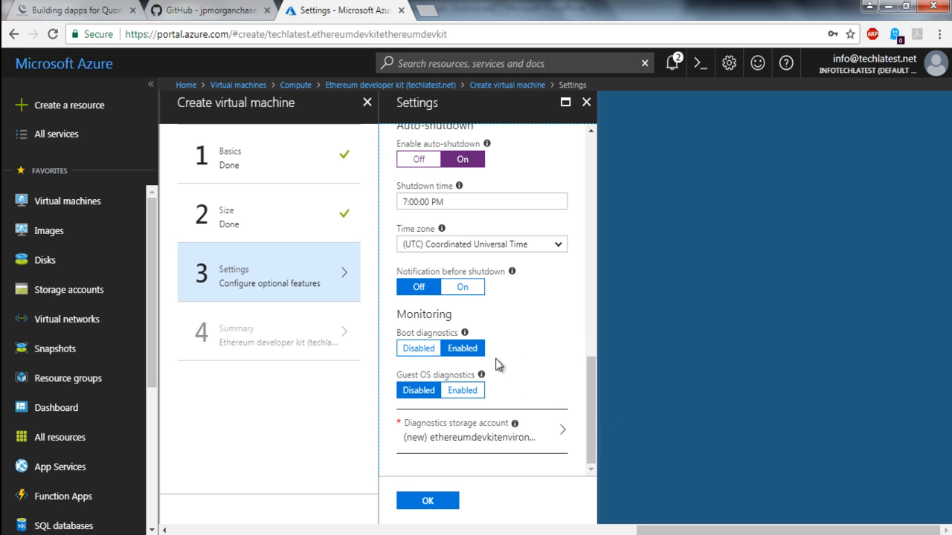
click(419, 350)
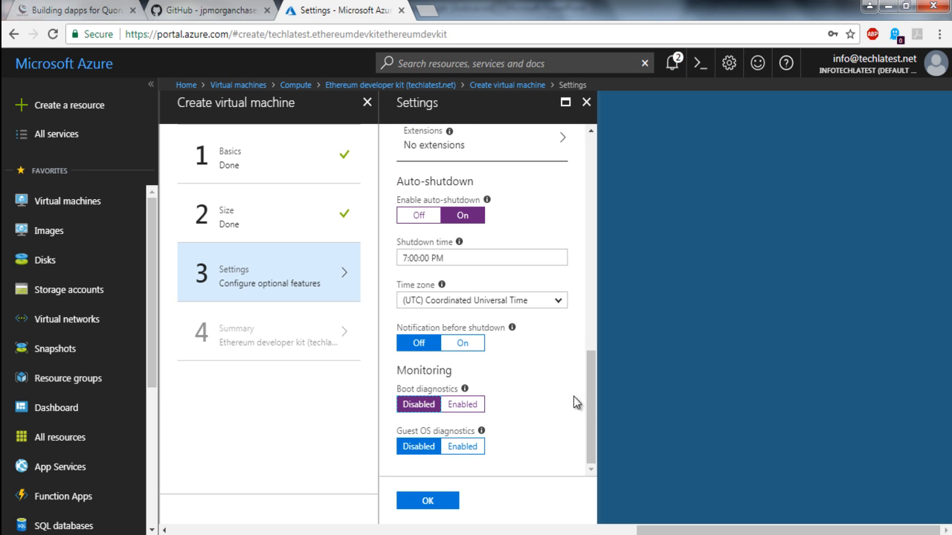
Step: Review the storage, network and new network security group settings, including its inbound rules, and confirm the virtual machine's optional settings
drag(592, 406, 591, 459)
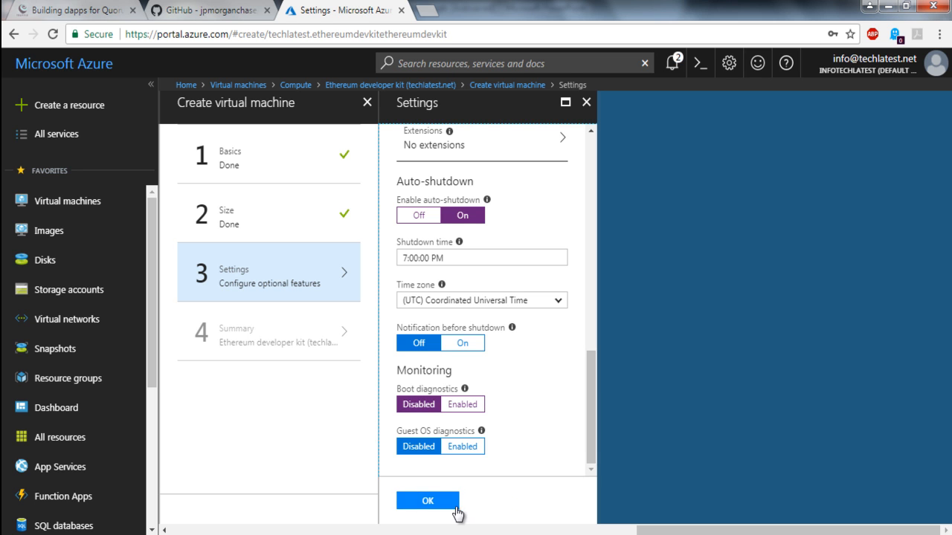
drag(591, 450, 593, 323)
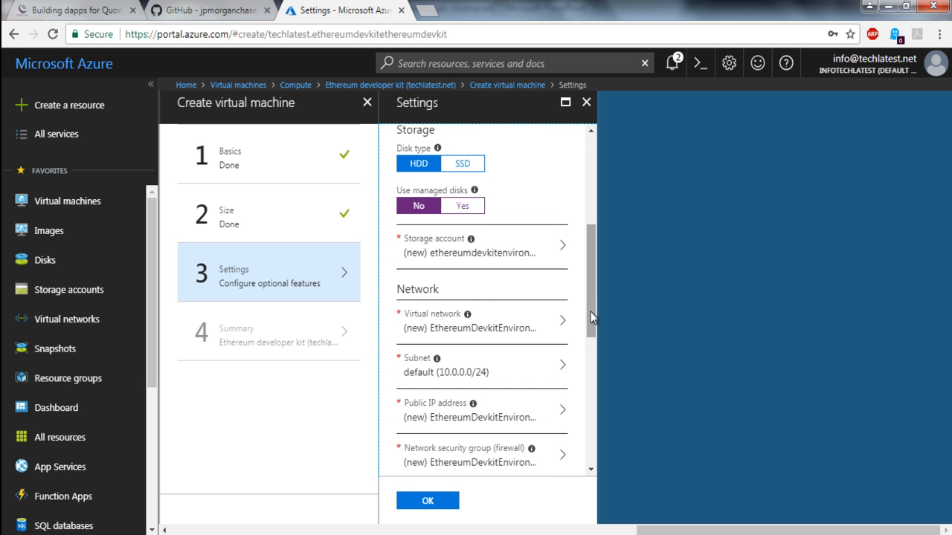
drag(589, 278, 589, 332)
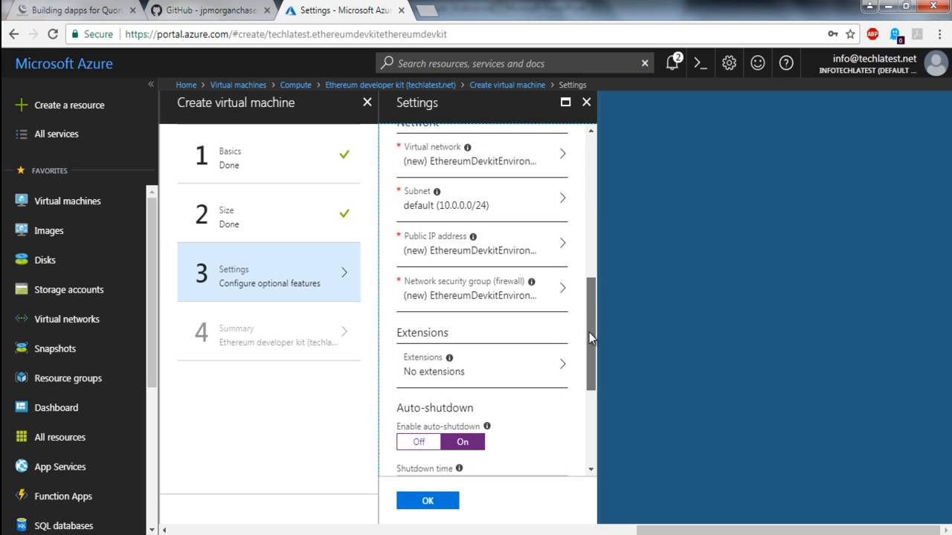
drag(589, 332, 593, 361)
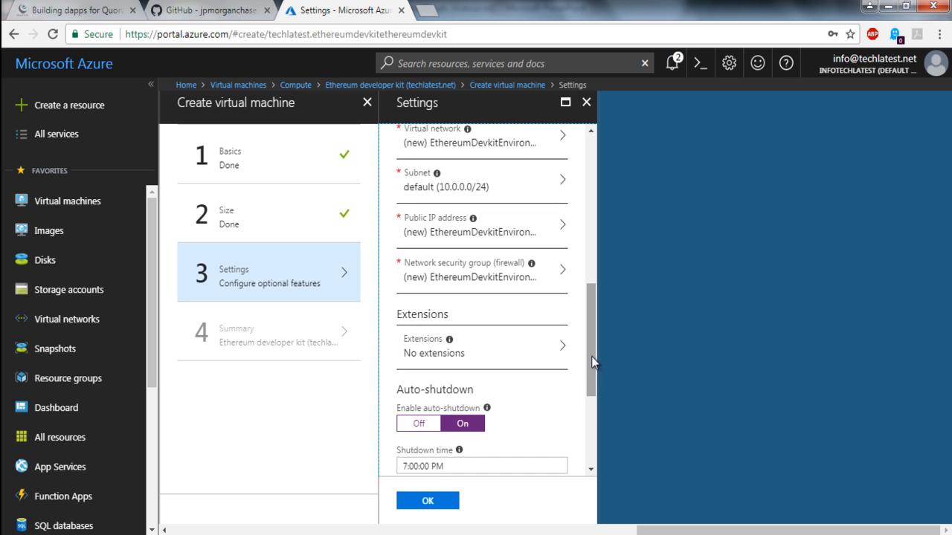
click(470, 265)
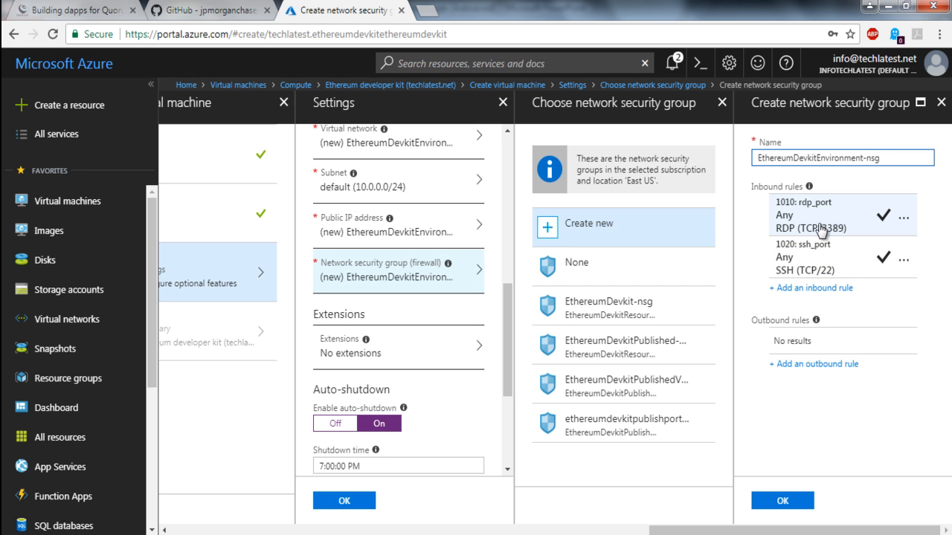
drag(506, 364, 503, 433)
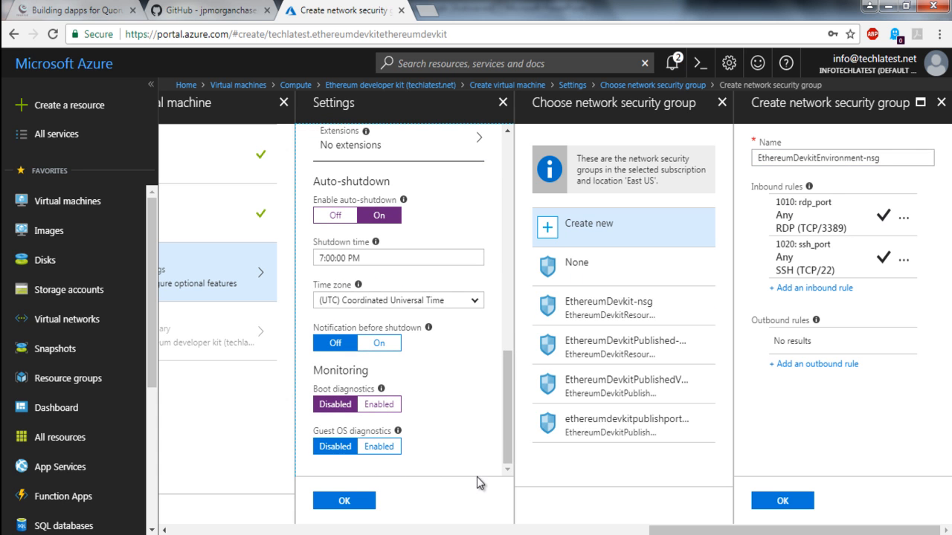
click(351, 503)
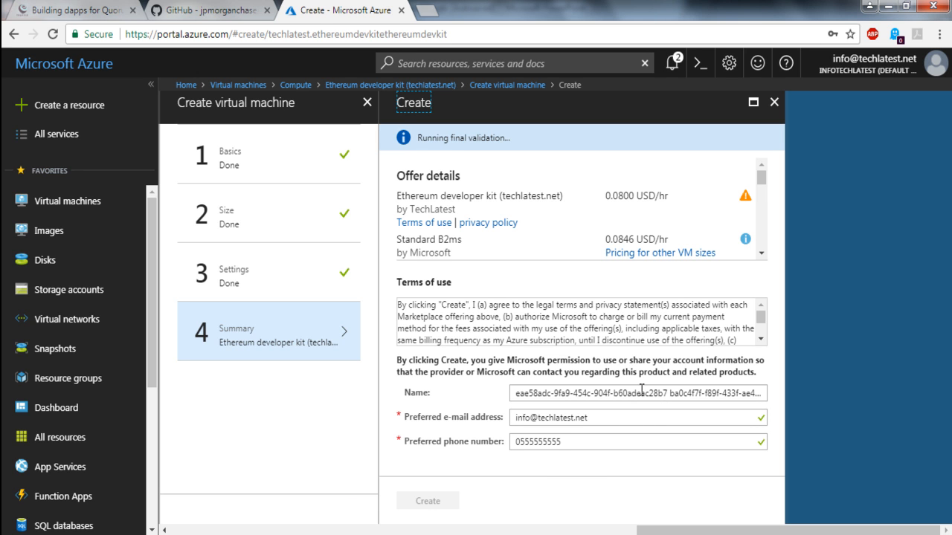
Step: Check the contact details in the summary and create the virtual machine once validation is done
click(570, 443)
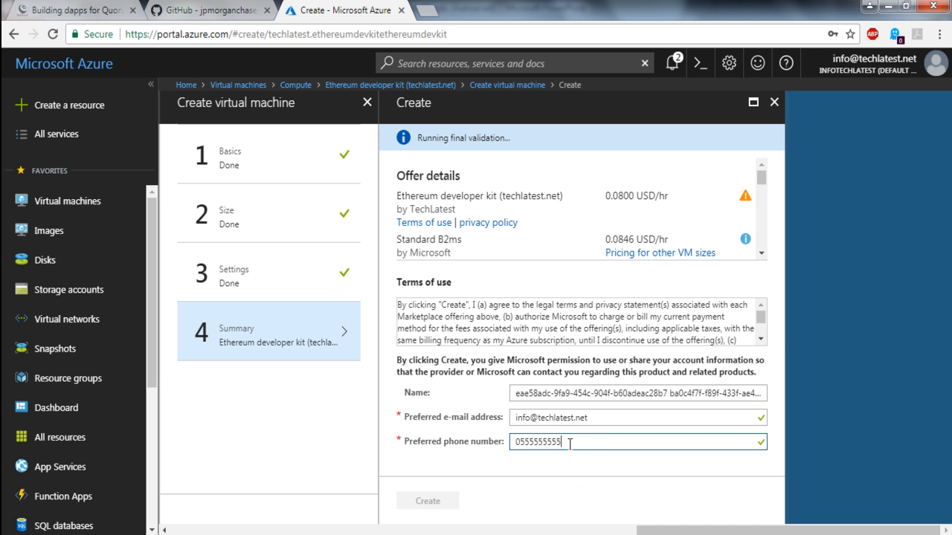
click(772, 328)
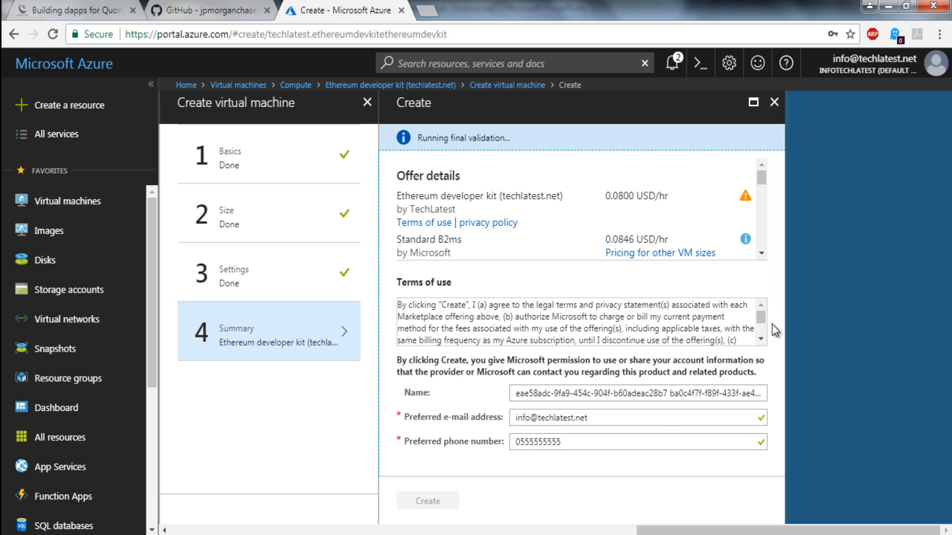
click(670, 398)
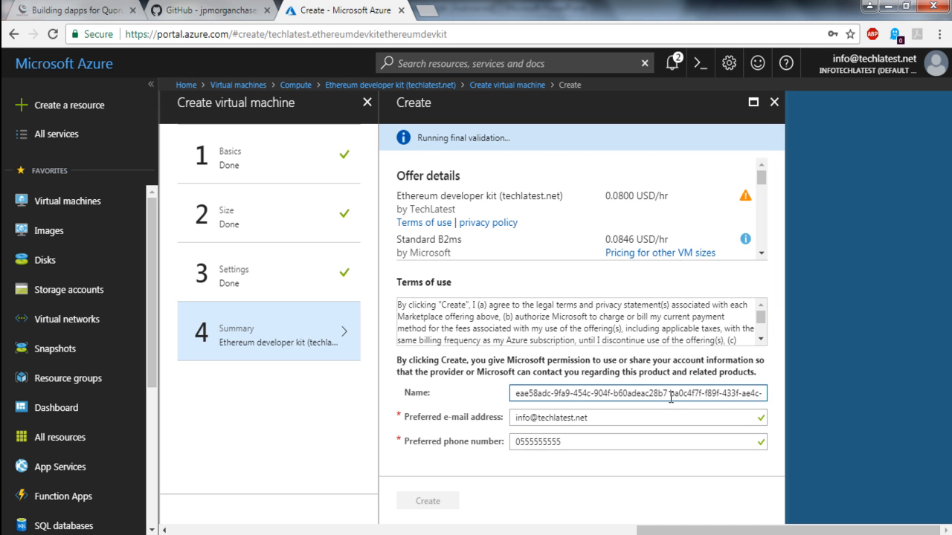
key(Tab)
key(Tab)
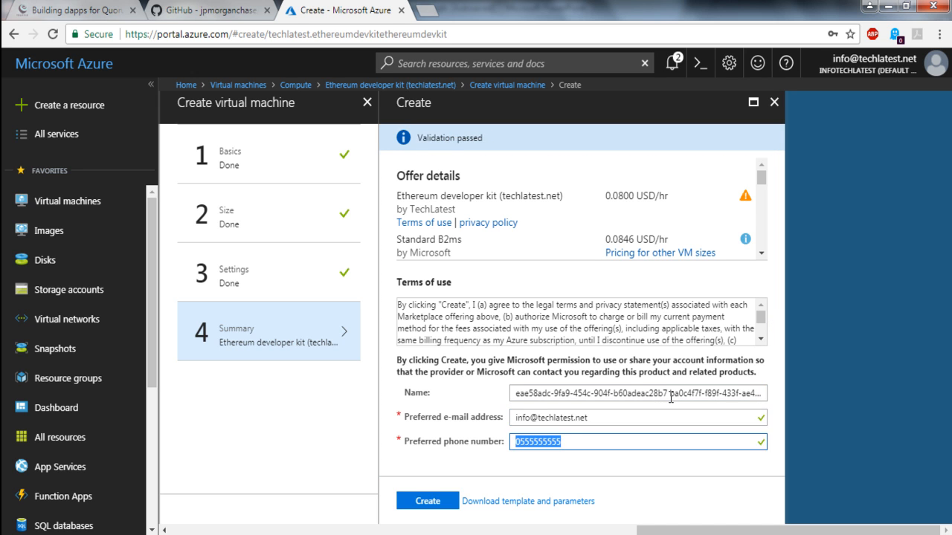
click(438, 503)
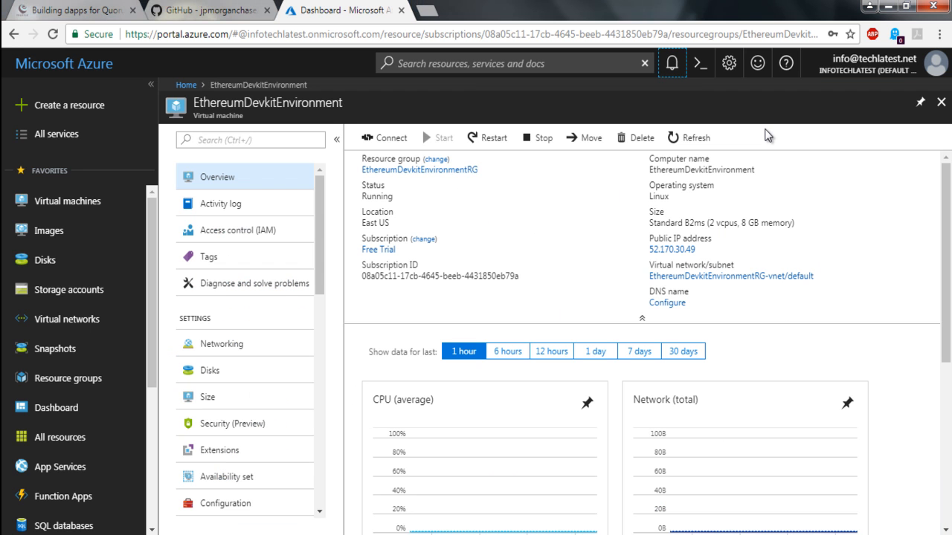
Step: Check the deployment notification and the machine's status in the virtual machines list, and open EthereumDevkitEnvironment
click(674, 68)
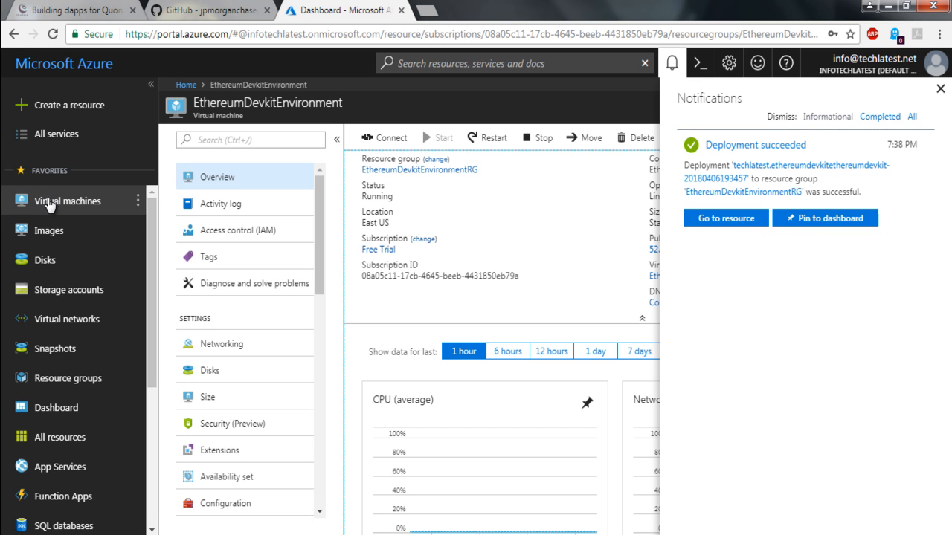
click(52, 205)
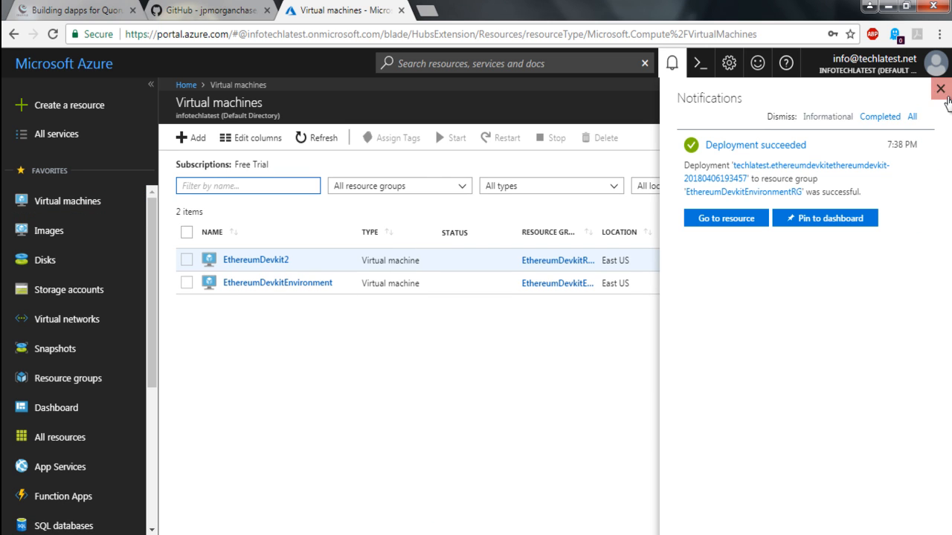
click(940, 89)
drag(337, 282, 221, 290)
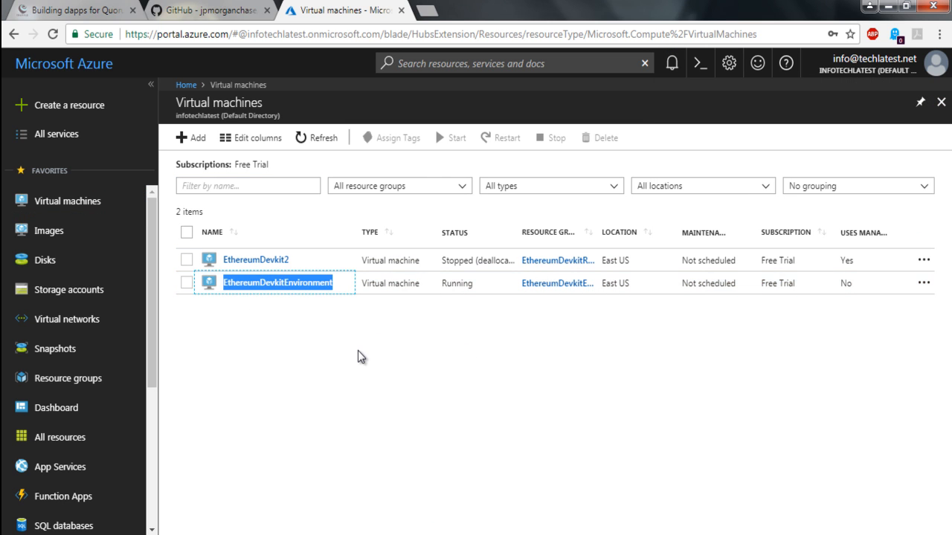
double_click(463, 287)
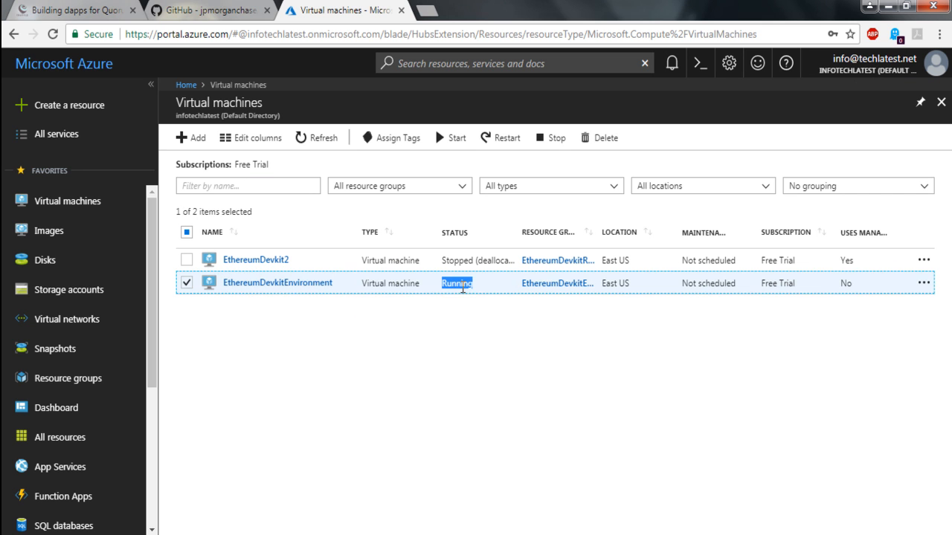
click(277, 283)
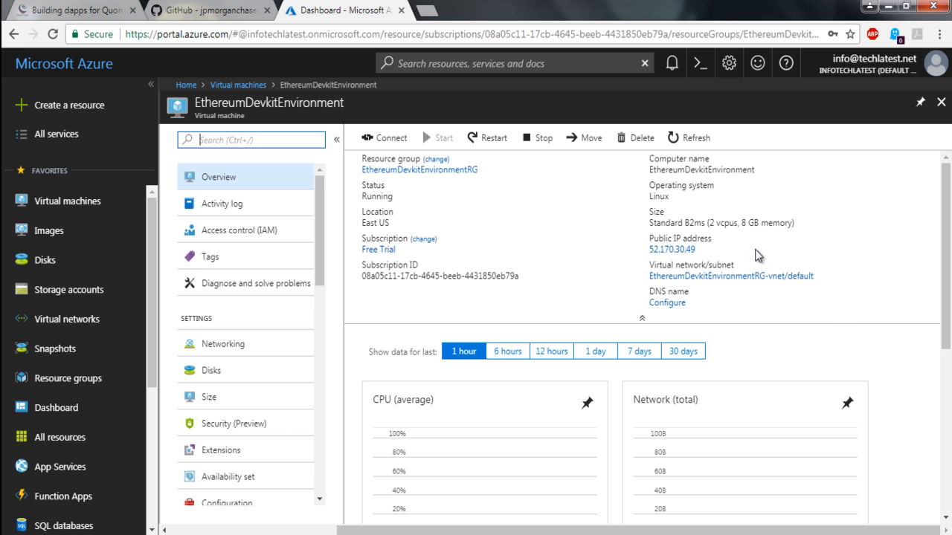
Step: Examine the public IP address in the EthereumDevkitEnvironment overview
click(673, 250)
drag(648, 254, 647, 256)
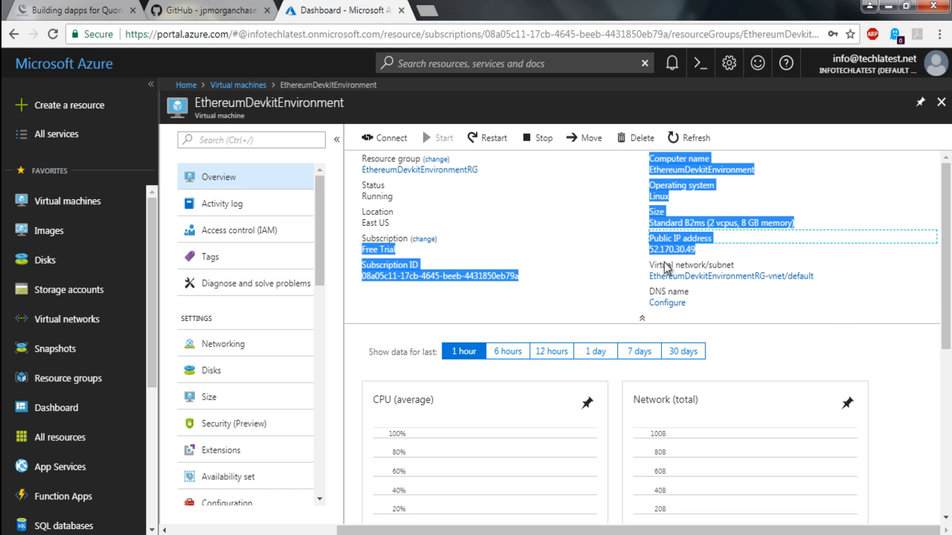
click(878, 288)
click(689, 253)
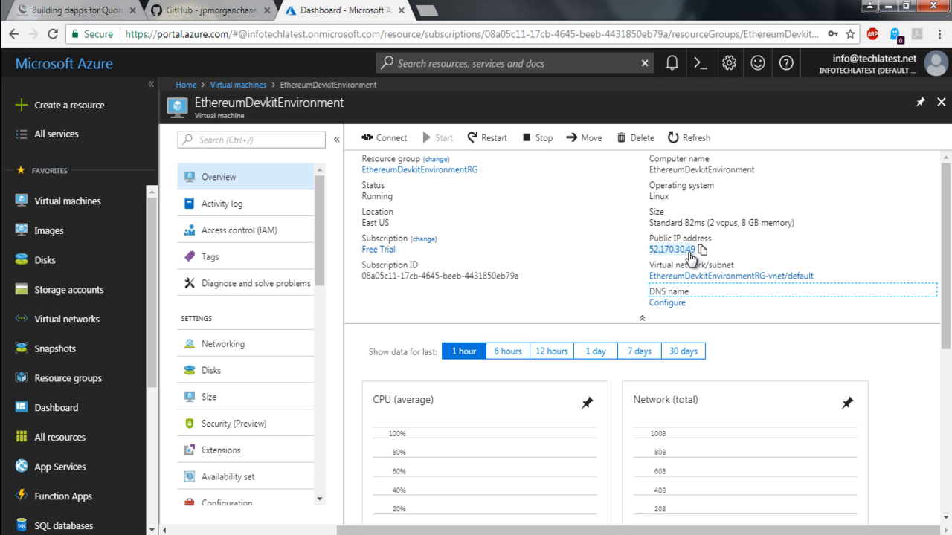
click(357, 534)
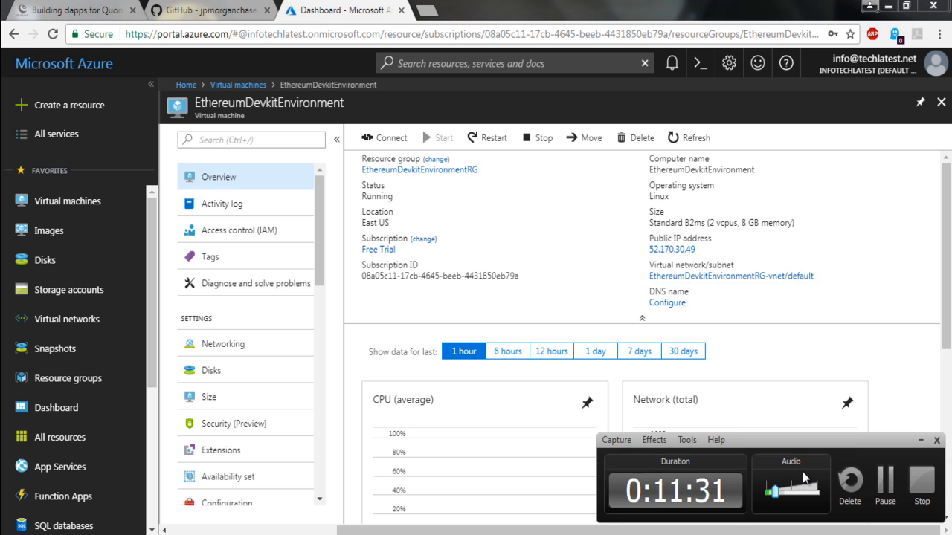
click(786, 293)
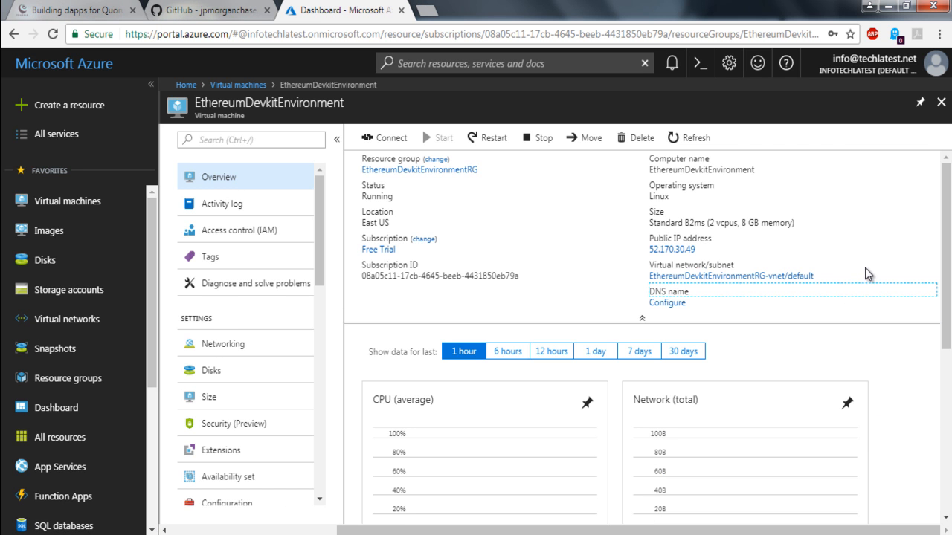
double_click(699, 251)
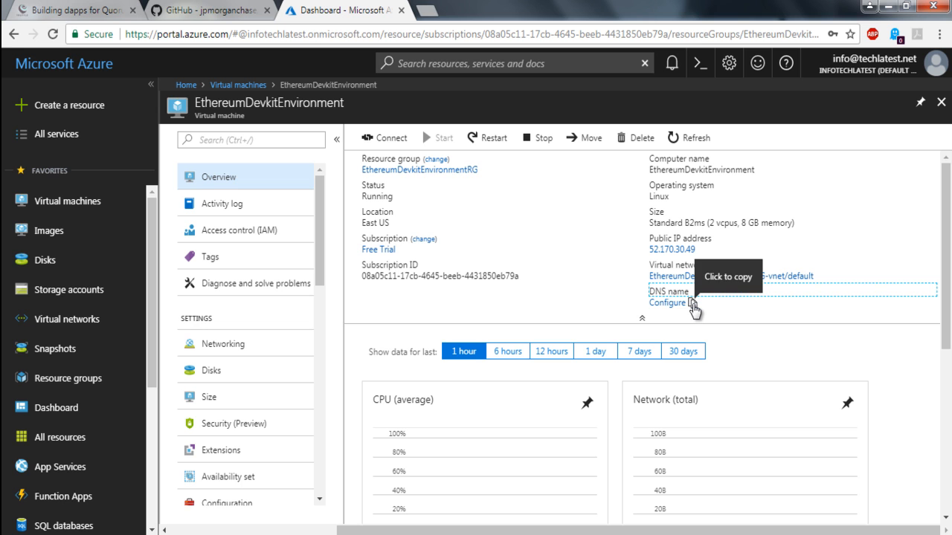
Step: Open the DNS name configuration of the virtual machine's public IP and set the DNS name label to ethereumdevkitenvironment
click(668, 303)
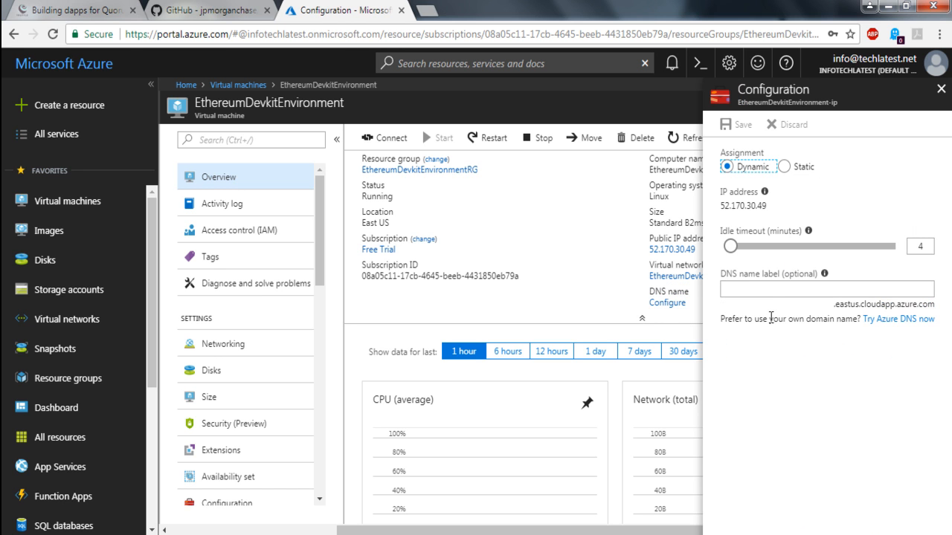
click(772, 292)
text(ethereu)
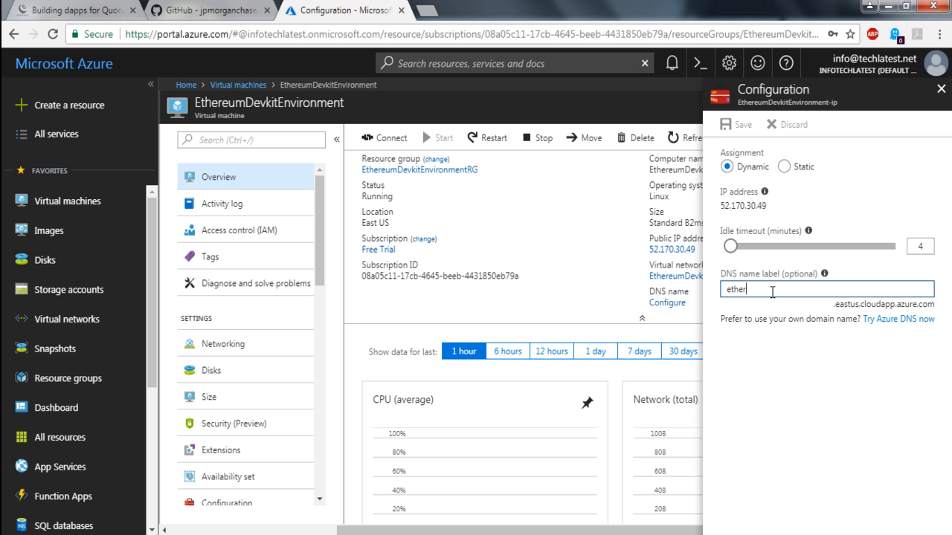
text(m)
mouse_move(824, 275)
text(devkitenvironment)
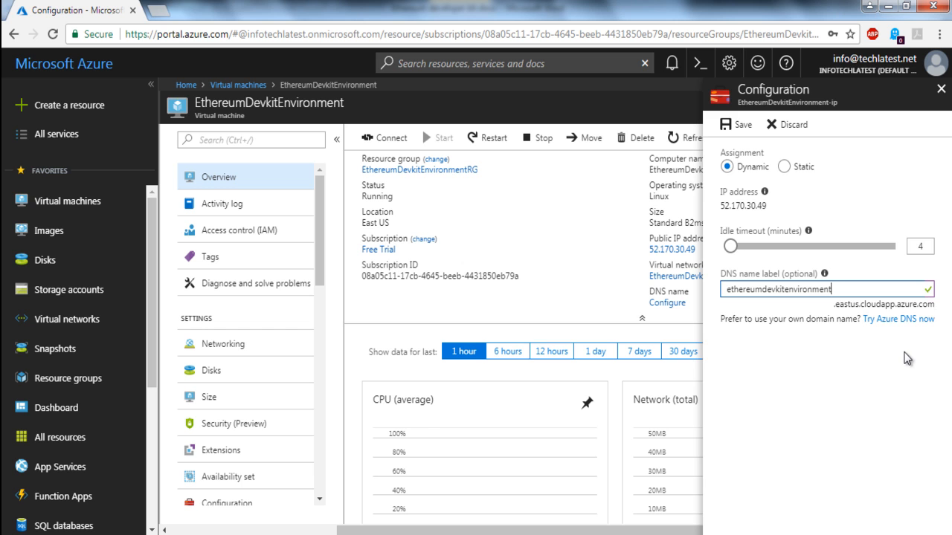
drag(856, 289, 722, 287)
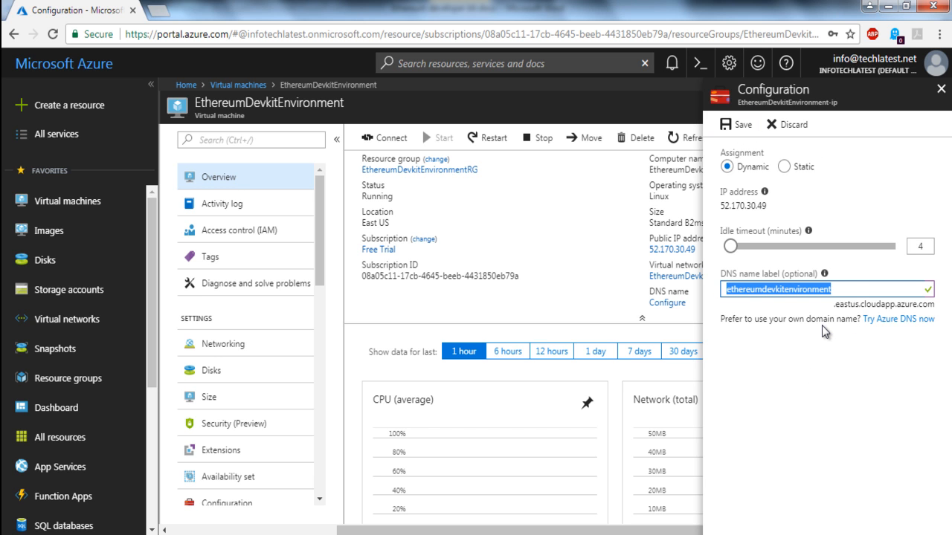
drag(834, 304, 860, 304)
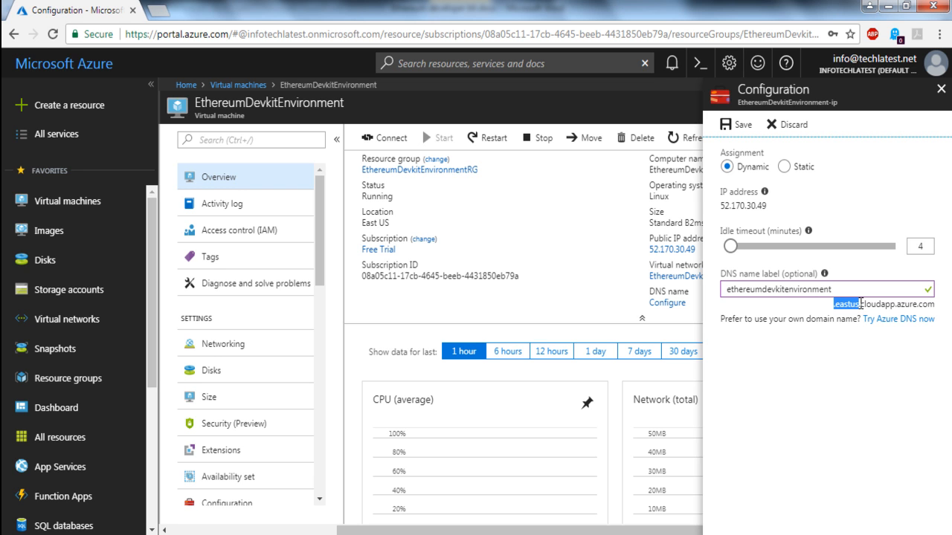
click(853, 289)
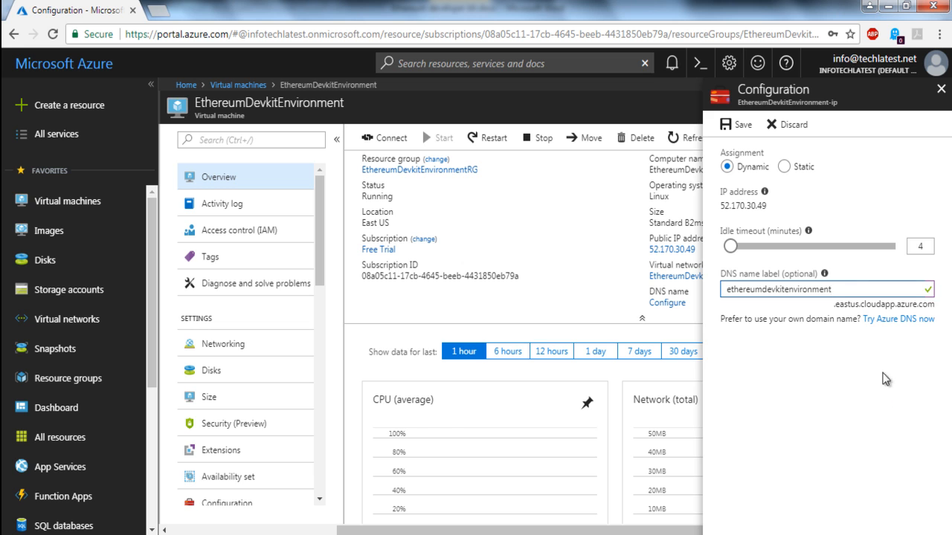
text(123)
key(BackSpace)
key(BackSpace)
key(BackSpace)
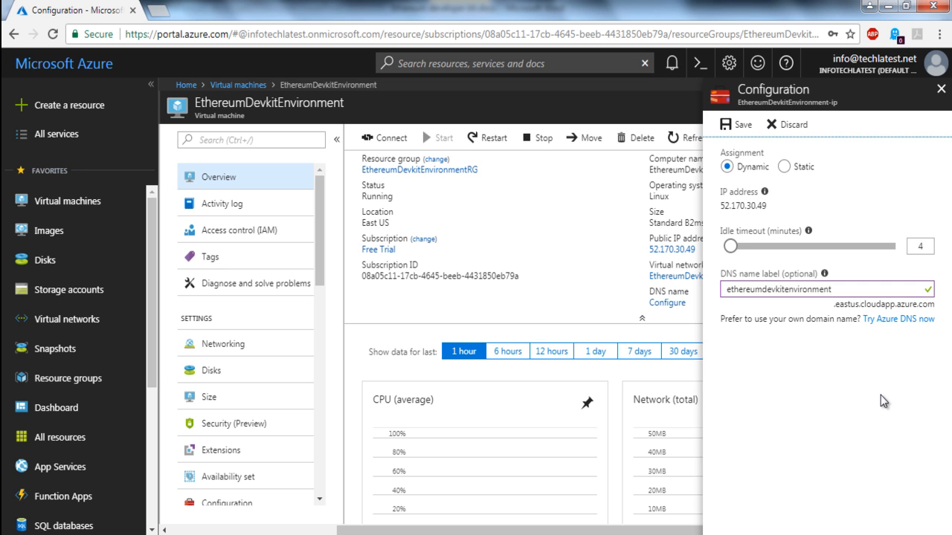
Step: Save and close the public IP configuration, and copy the virtual machine's full DNS name from its overview
click(742, 125)
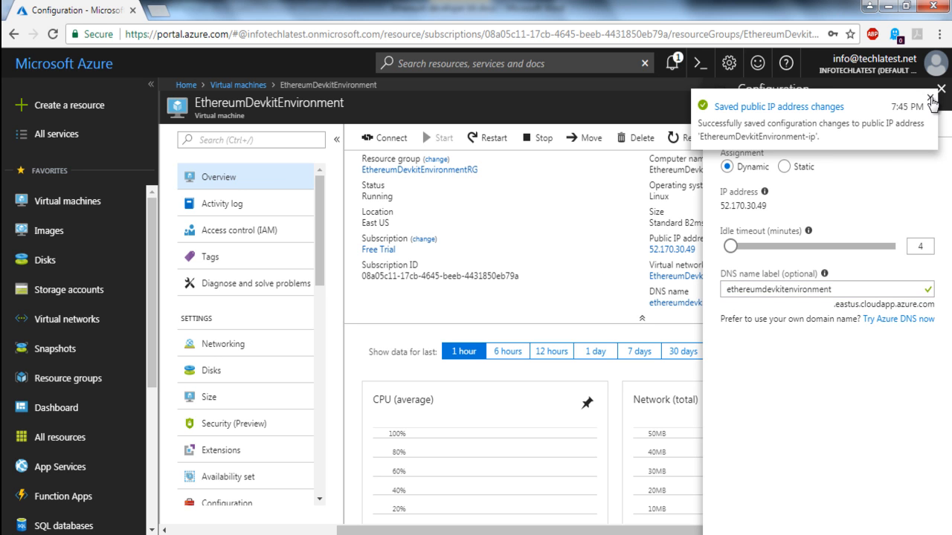
click(932, 102)
click(941, 89)
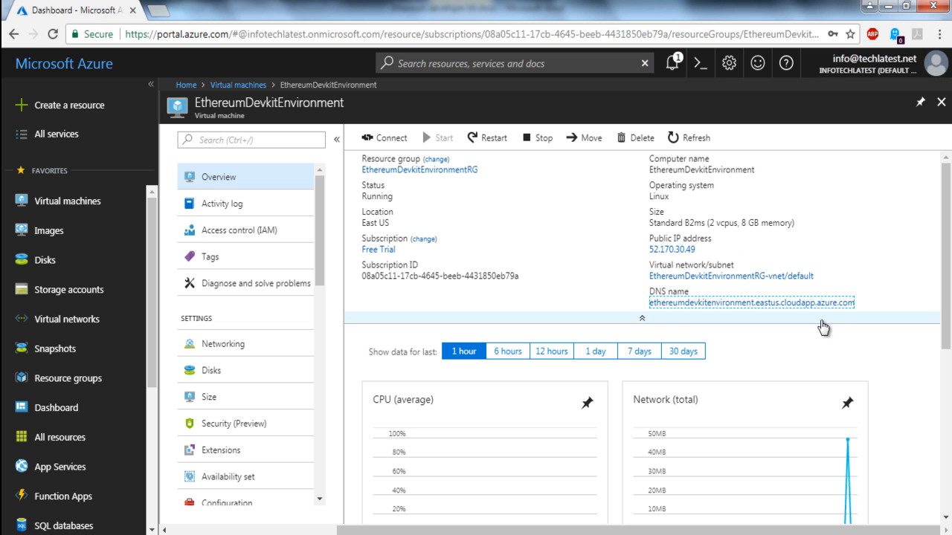
click(862, 304)
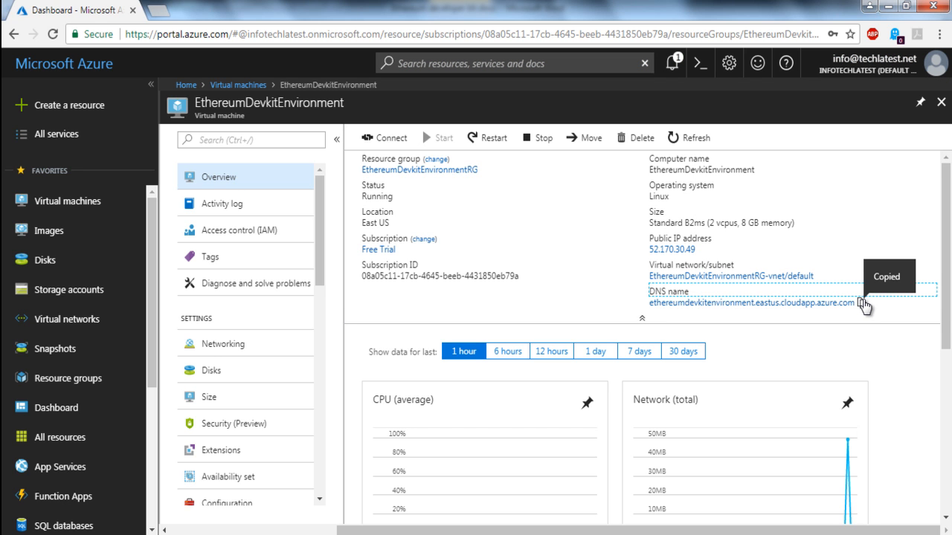
Step: Launch Remote Desktop Connection by running mstsc
key(super+r)
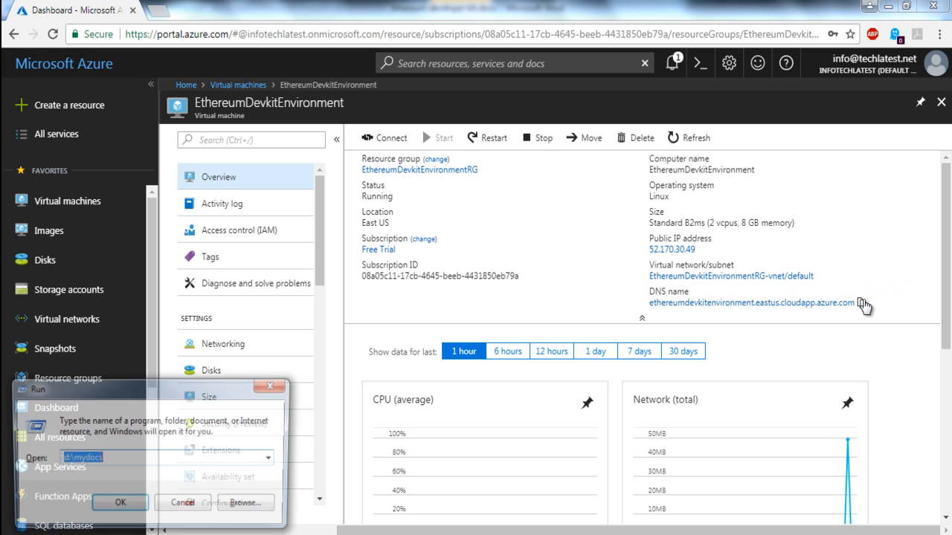
text(mstsc)
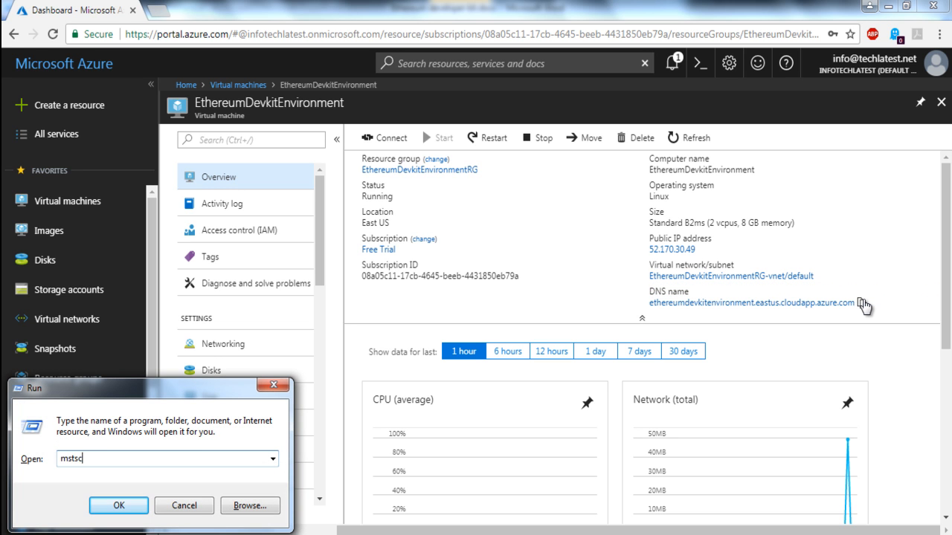
key(Return)
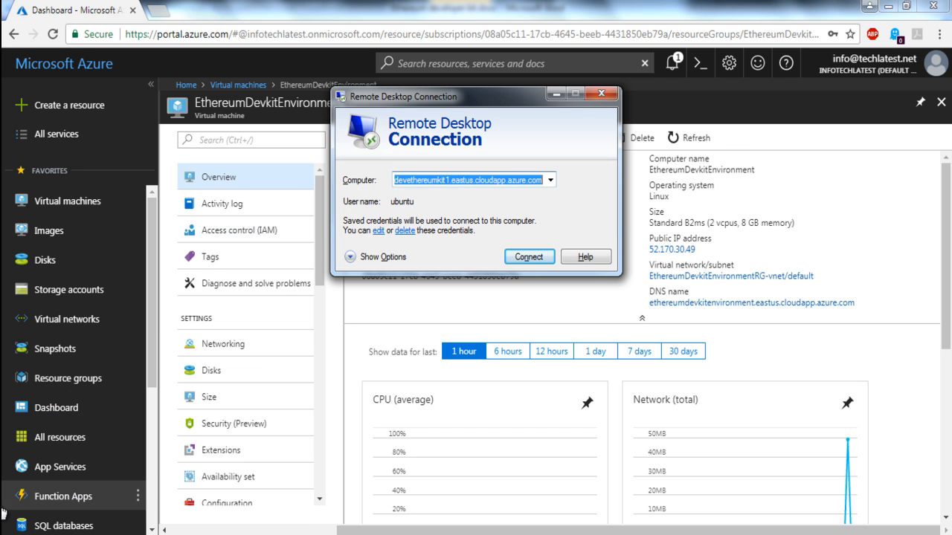
Step: Search the installed programs for "remote d" and open Remote Desktop Connection
key(super)
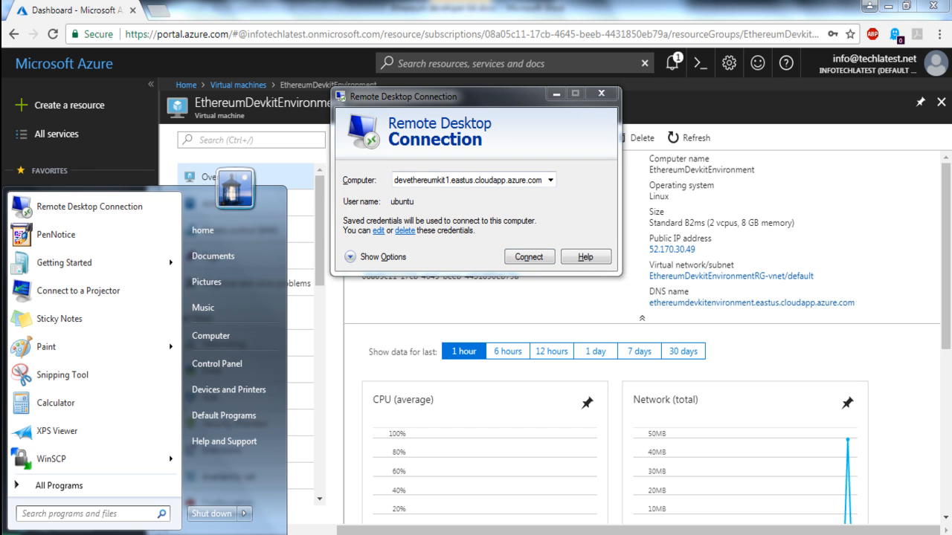
text(remote)
text(d)
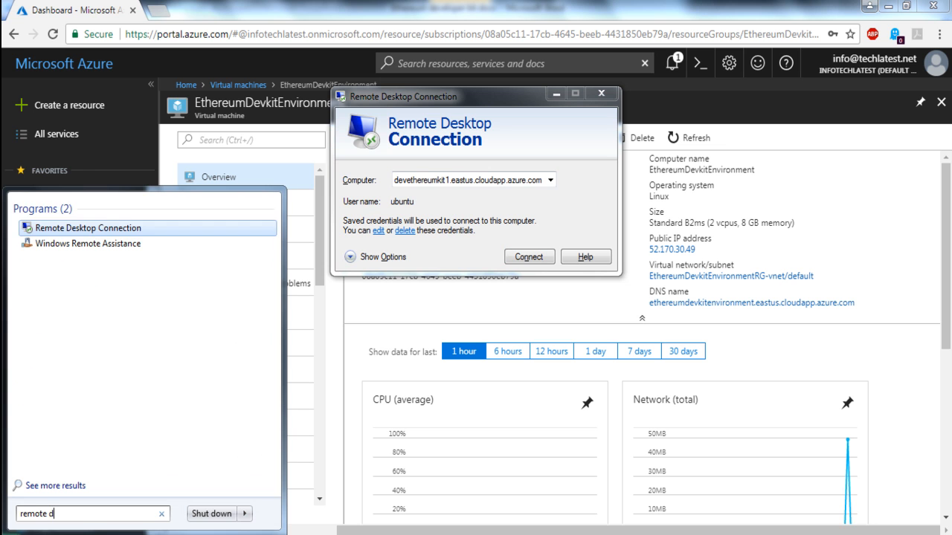
click(116, 231)
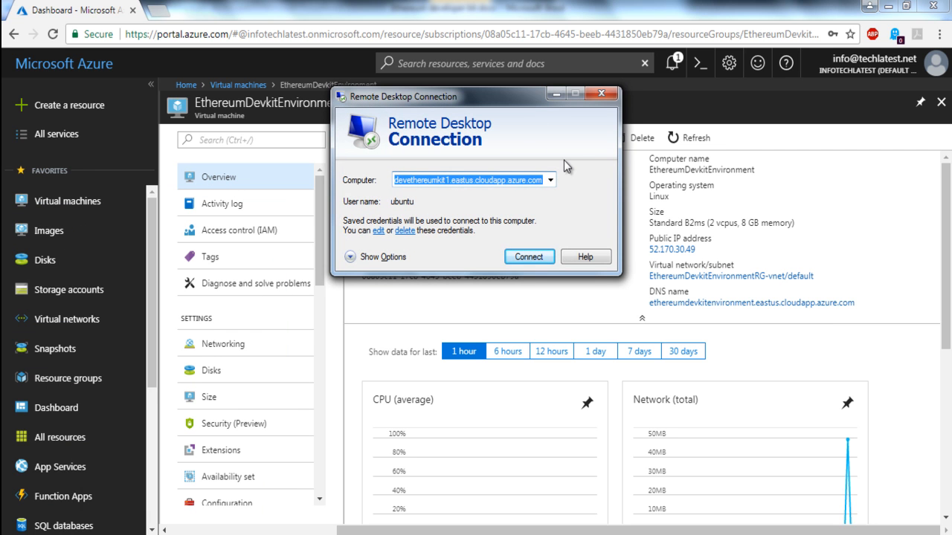
Step: Connect to ethereumdevkitenvironment.eastus.cloudapp.azure.com, accepting its unverified identity without being asked again for this computer, and cancel the xrdp login
key(ctrl+v)
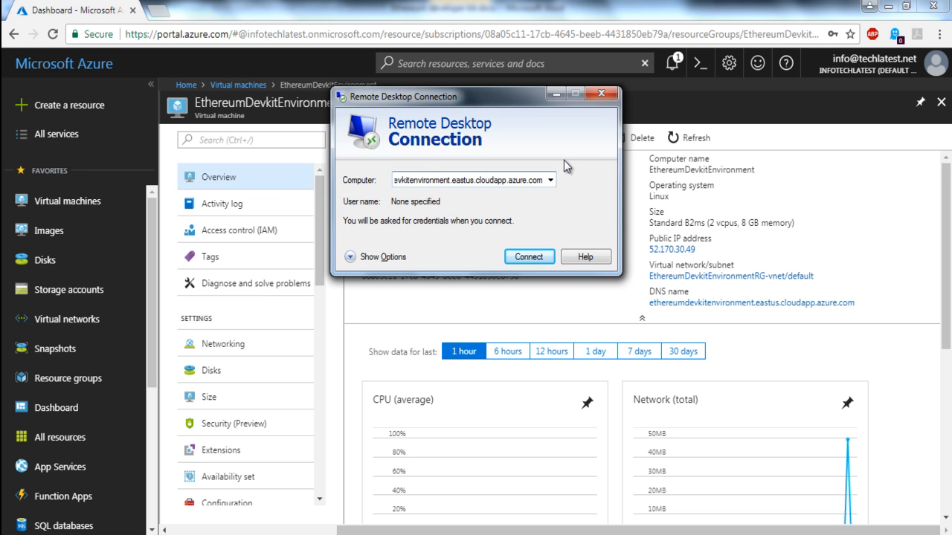
key(Return)
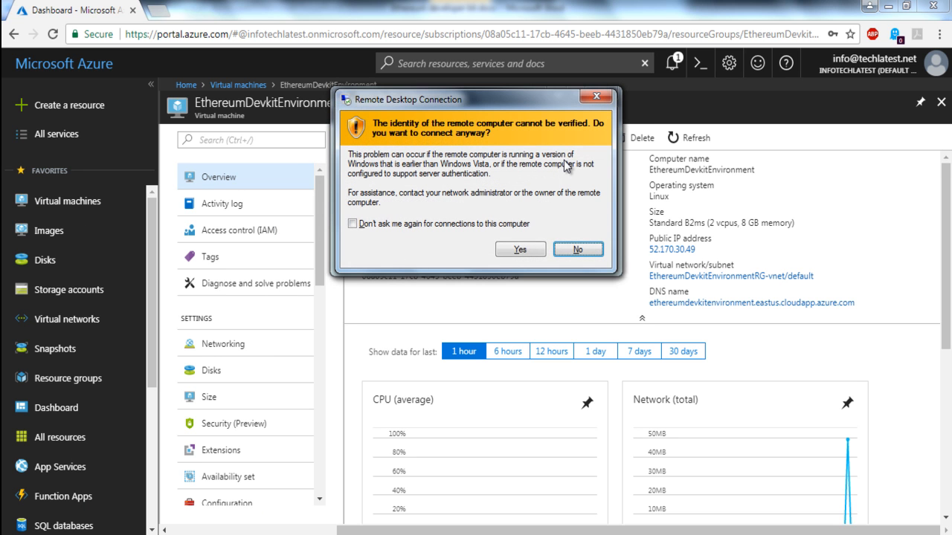
click(434, 223)
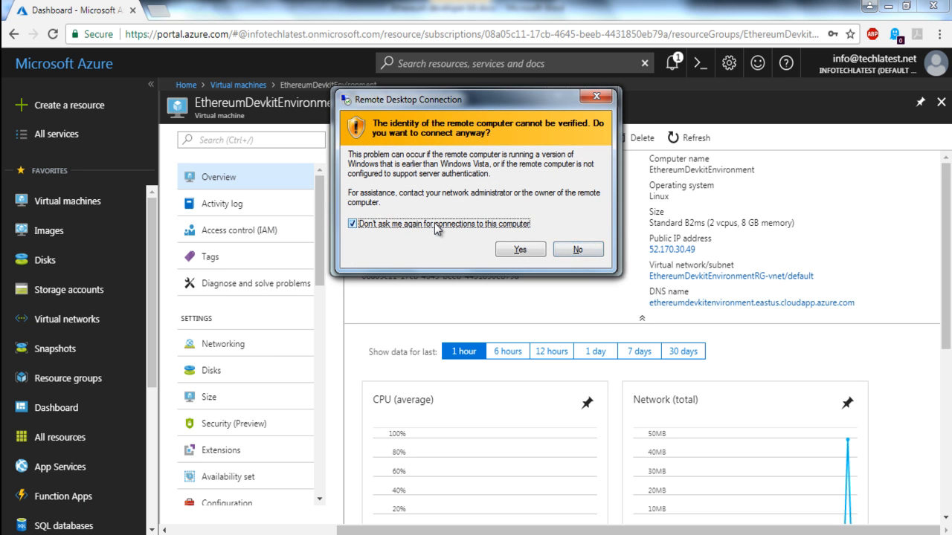
click(525, 253)
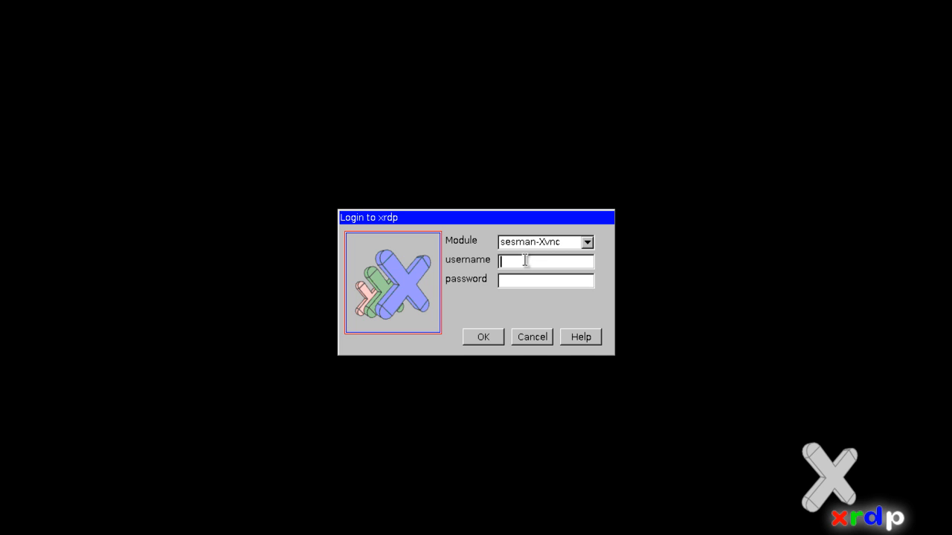
click(532, 338)
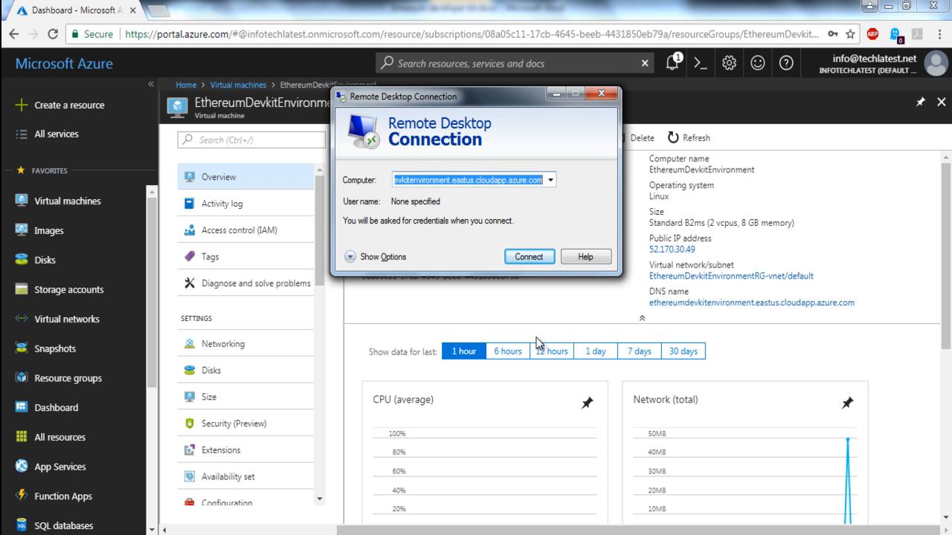
Step: Expand the connection options, set the user name to ubuntu and allow the credentials to be saved
click(364, 257)
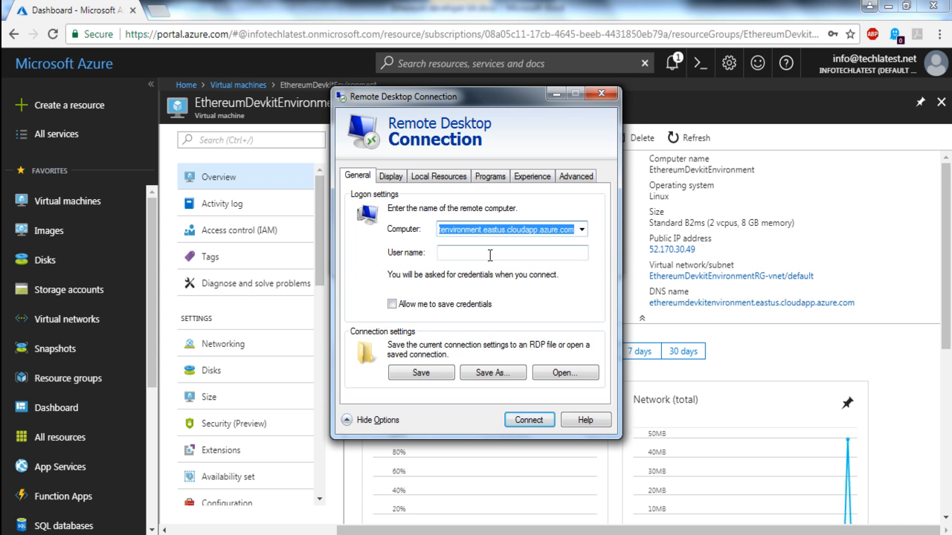
click(489, 255)
text(ubuntu)
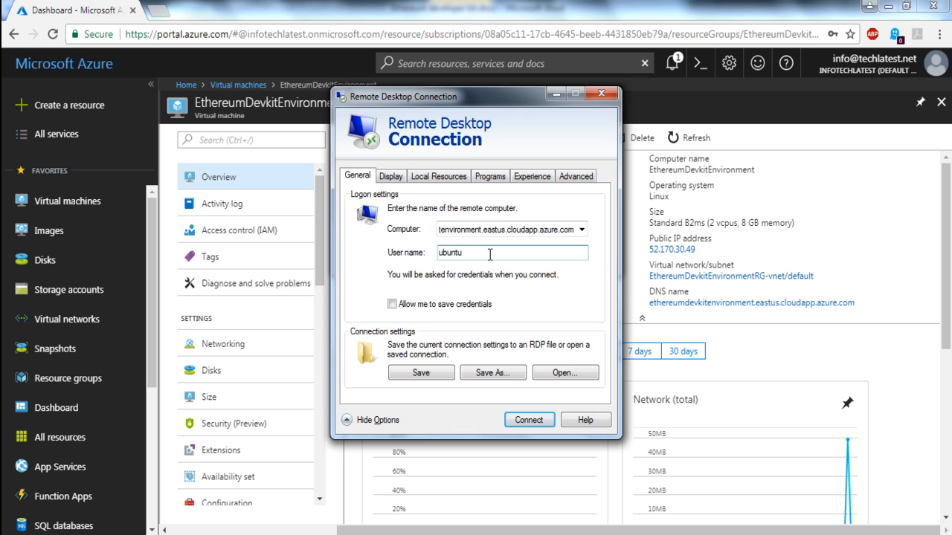
click(392, 305)
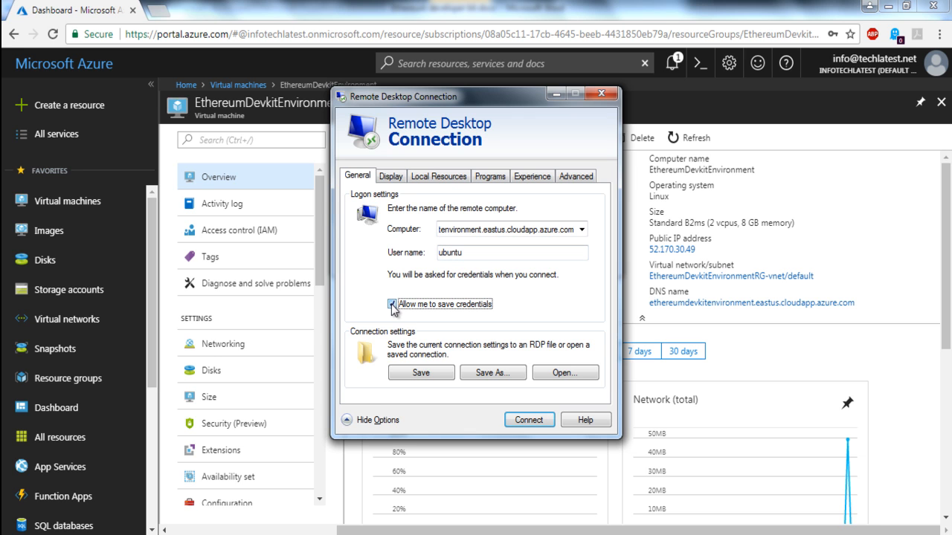
Step: Start the remote desktop connection and submit the ubuntu account's password with the credentials remembered
click(528, 421)
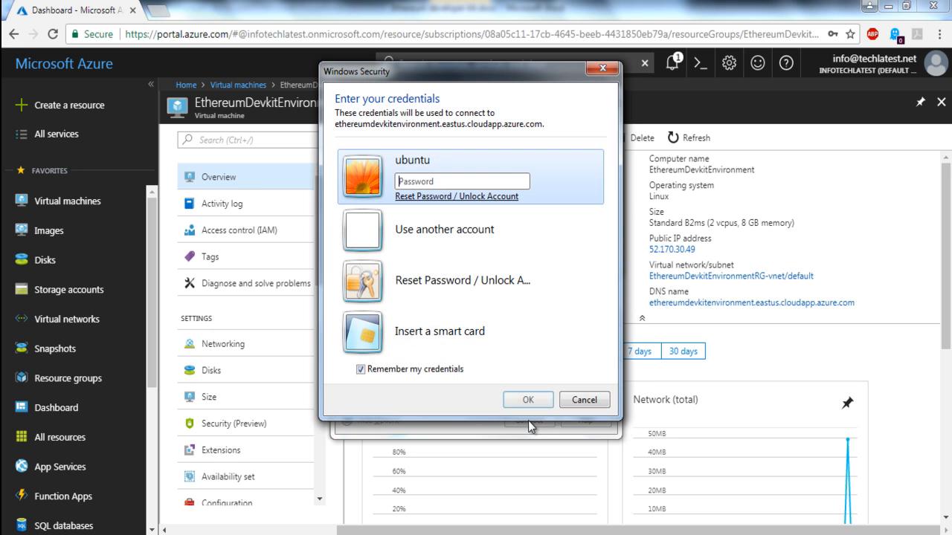
click(452, 178)
text(•••••)
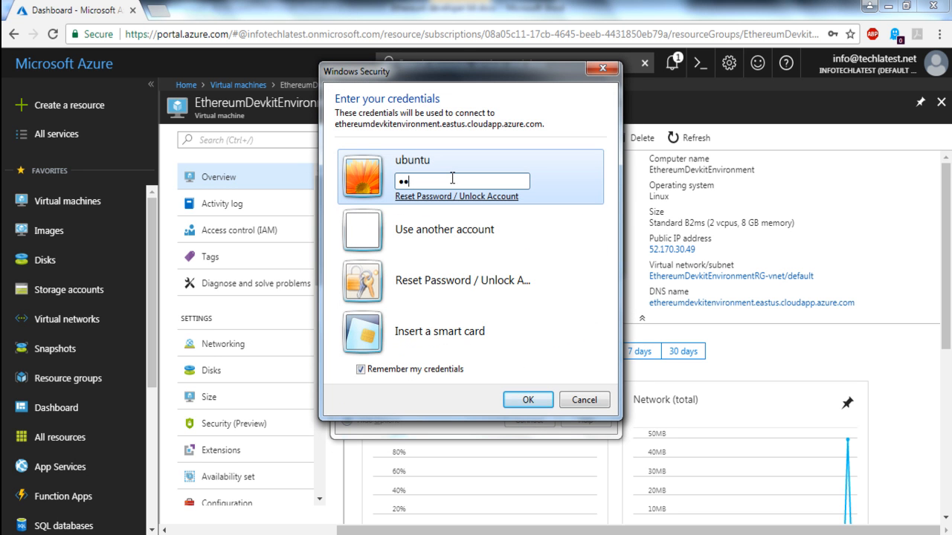
text(••••••)
key(Return)
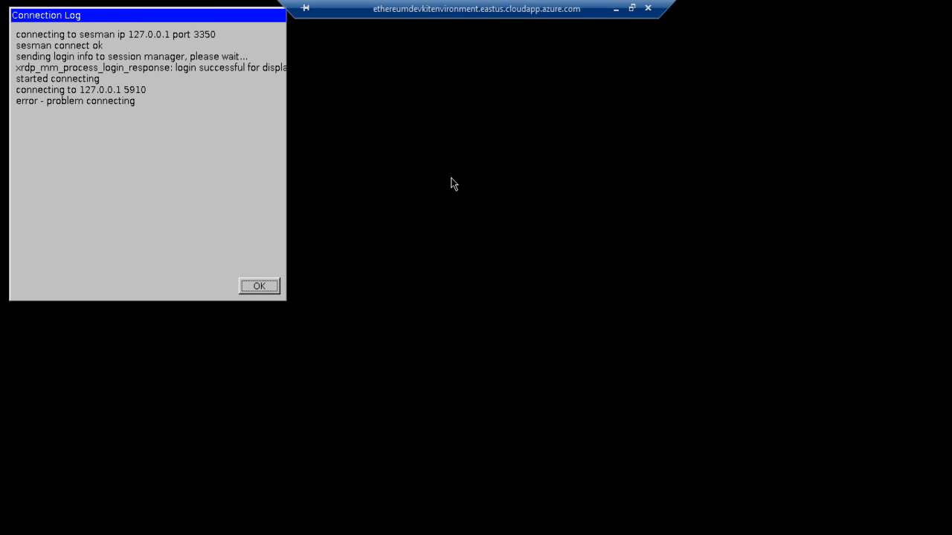
Step: Dismiss the connection log, log in to xrdp again as ubuntu with the account password, and close the new connection log
click(270, 287)
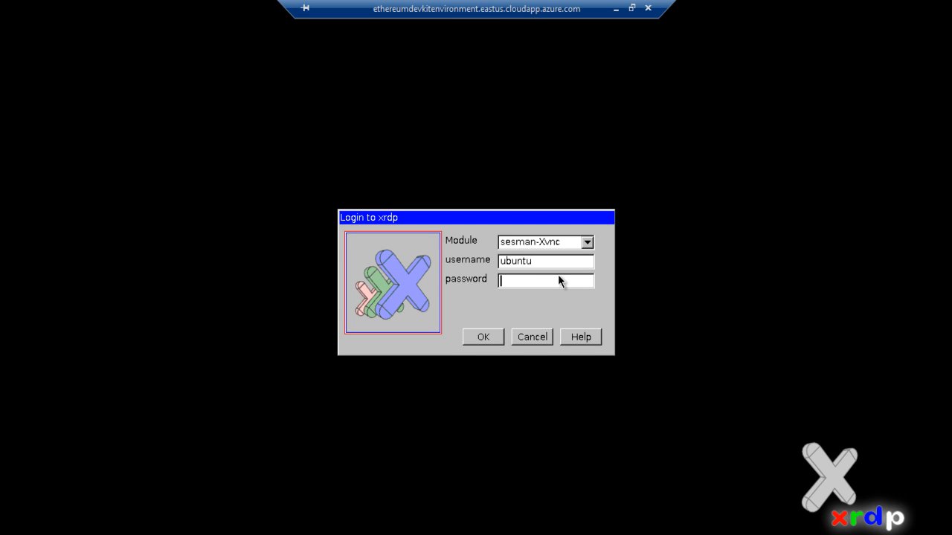
text(*******)
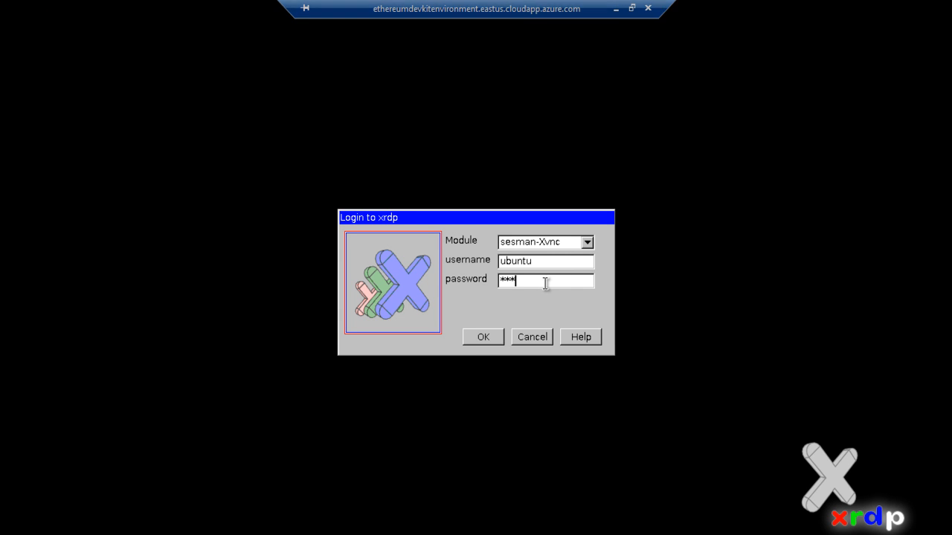
text(*****)
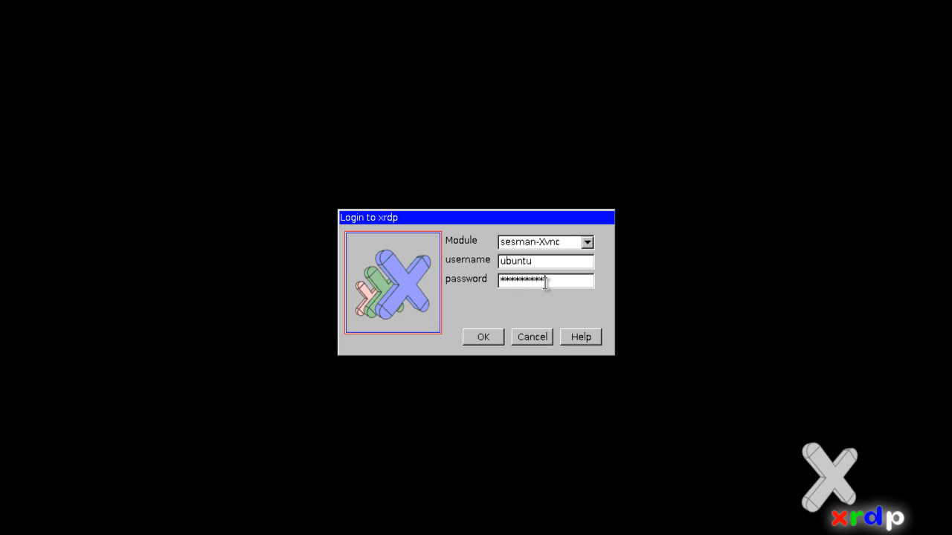
key(Return)
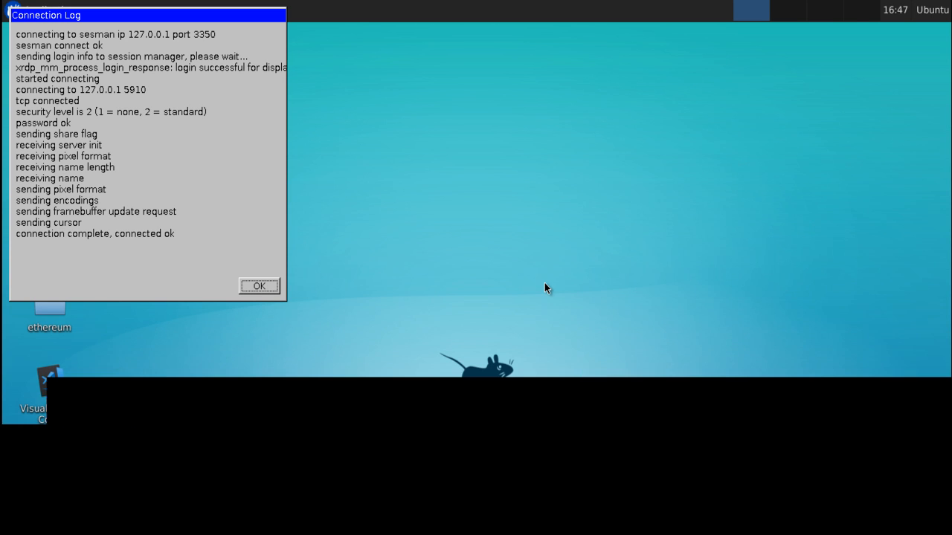
click(259, 287)
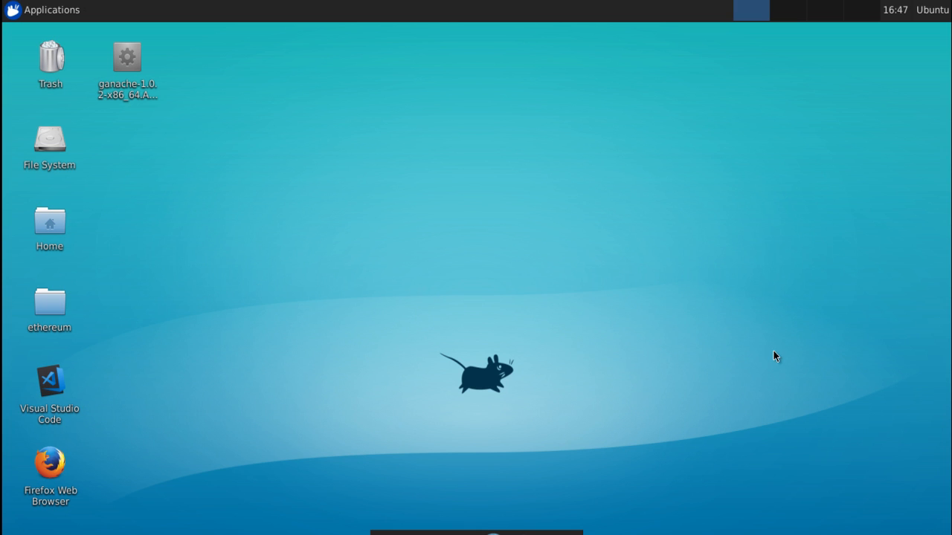
Step: Minimize the remote desktop session and open putty.org in a new browser tab
mouse_move(607, 9)
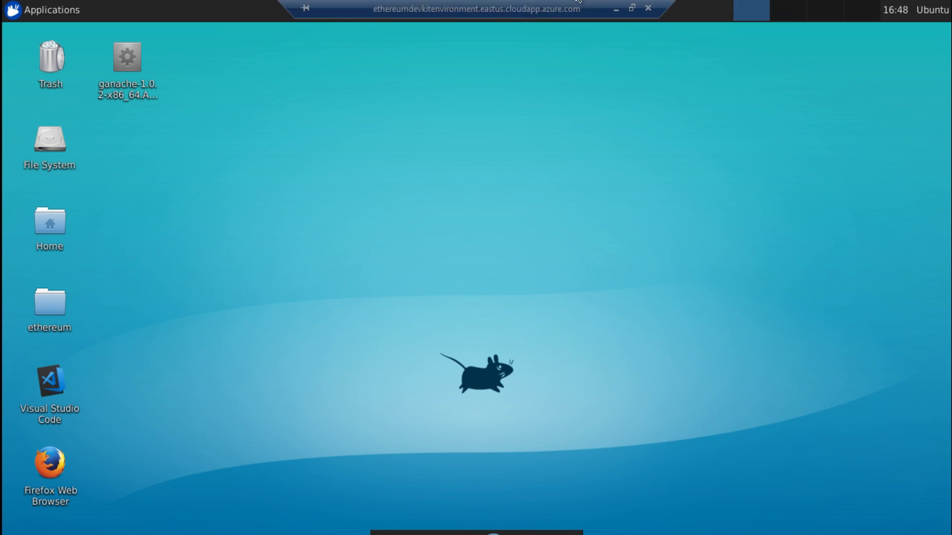
click(615, 9)
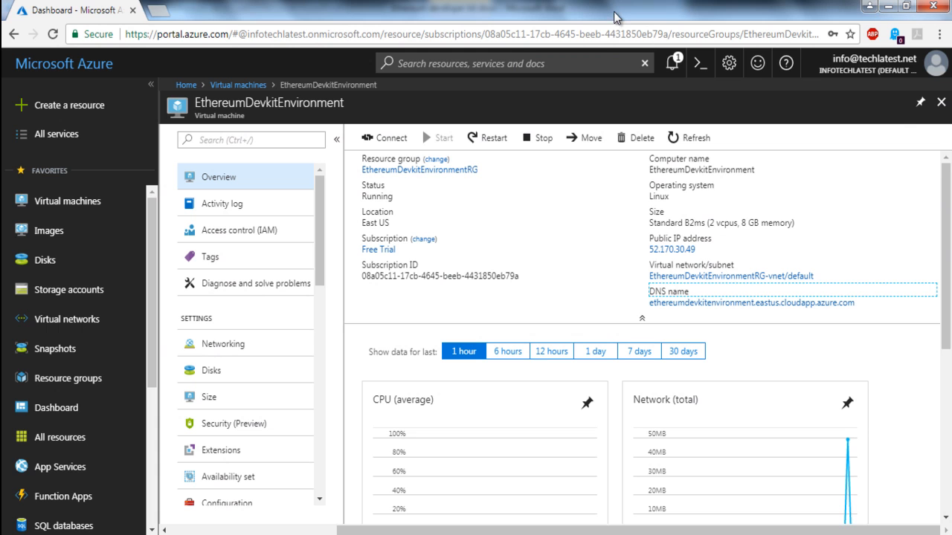
click(157, 10)
text(putty.)
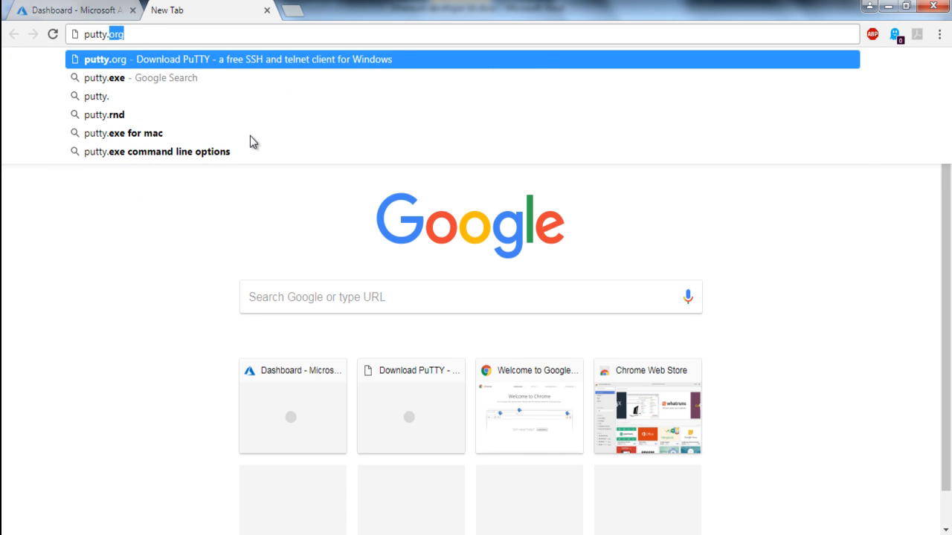
key(Return)
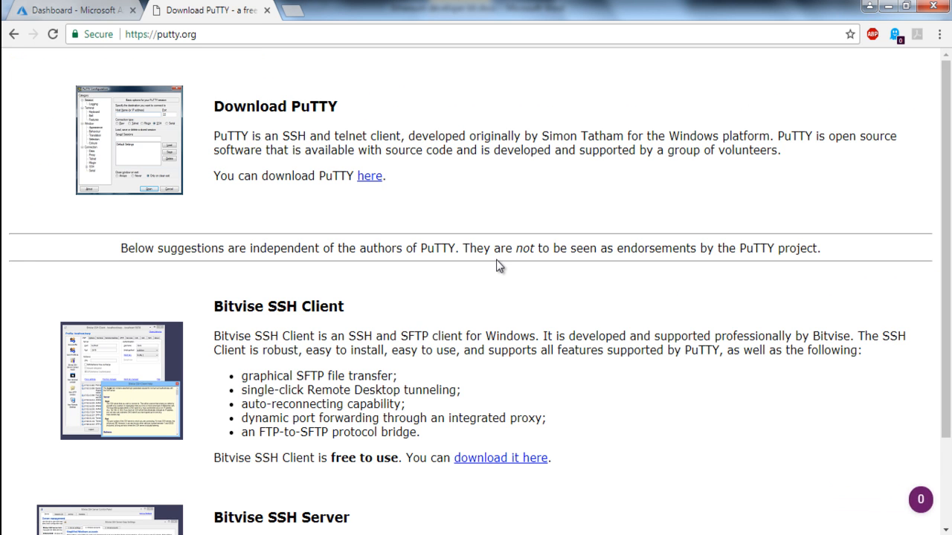
Step: Launch PuTTY, open an SSH session to ethereumdevkitenvironment.eastus.cloudapp.azure.com on port 22 and accept the server's host key
key(super+r)
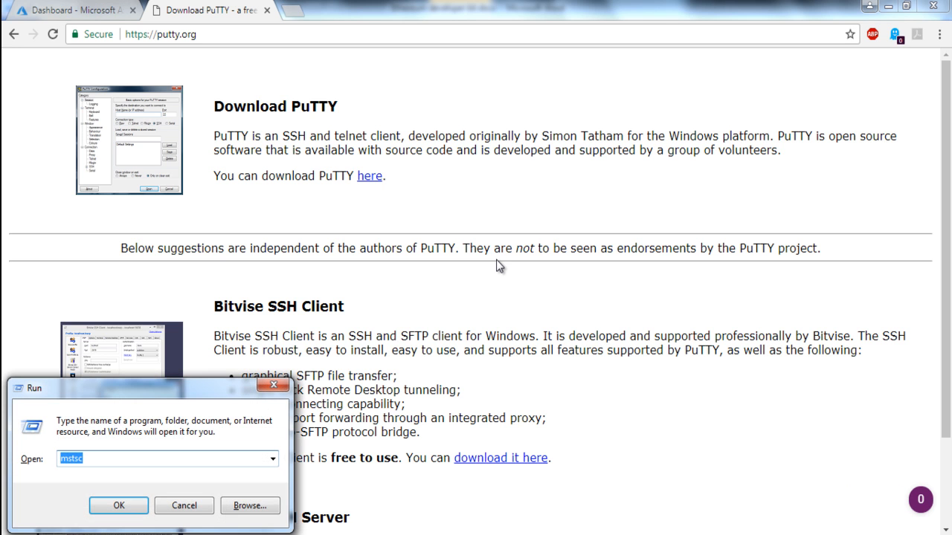
text(putty)
key(Return)
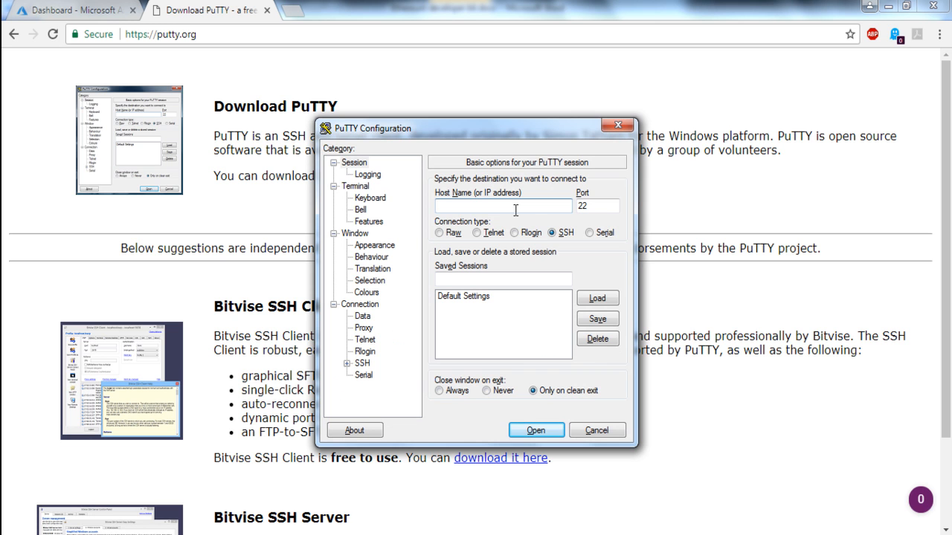
text(environment.eastus.cloudapp.azure.com)
click(535, 430)
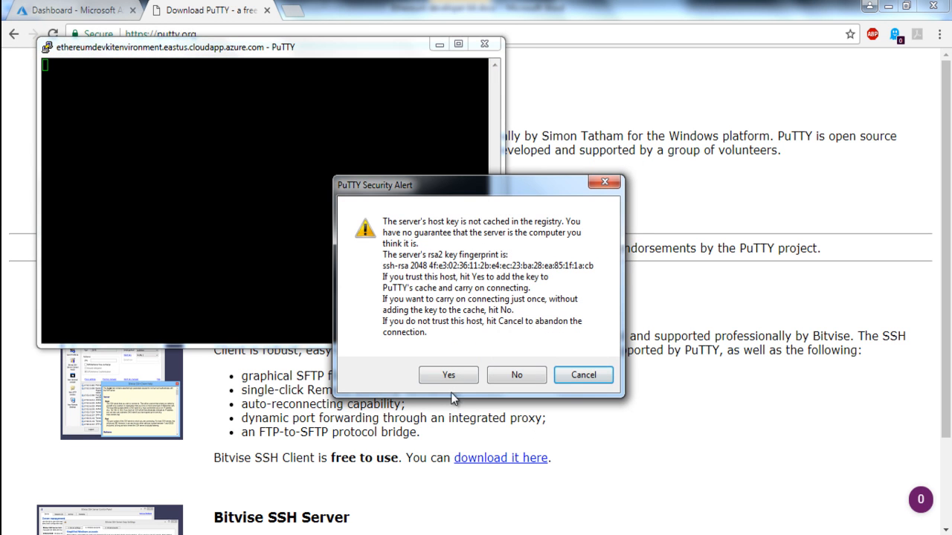
click(449, 375)
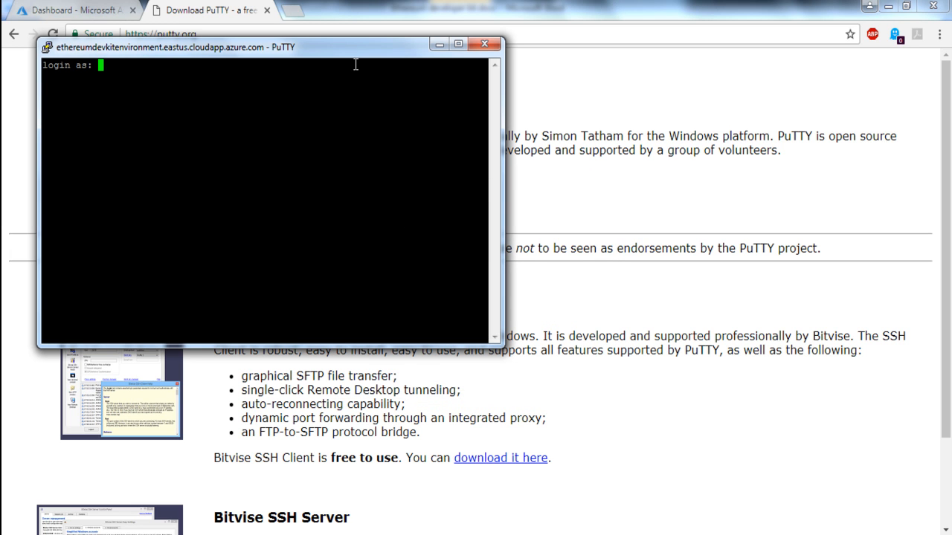
Step: Log in to the SSH session as ubuntu with the account password, and minimize the remote desktop window to return to the terminal
text(ubuntu)
key(Return)
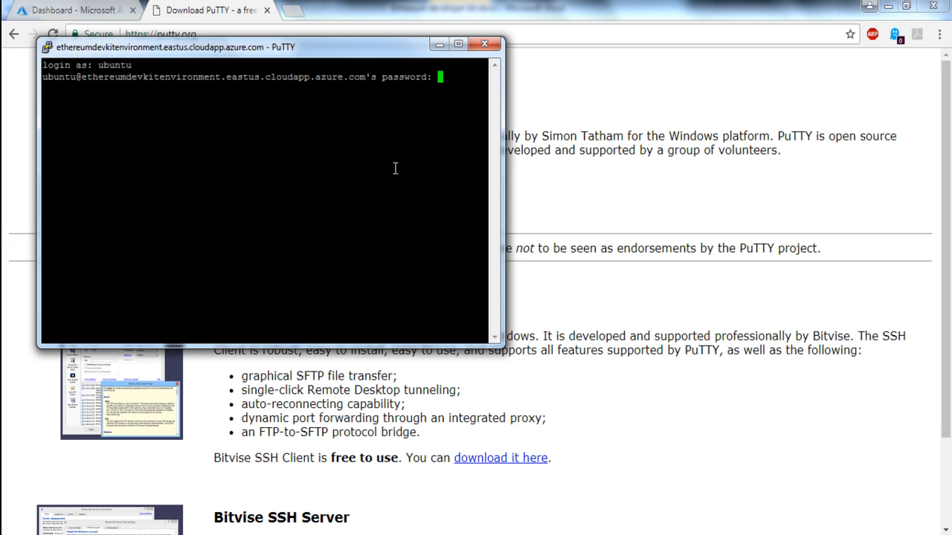
key(Return)
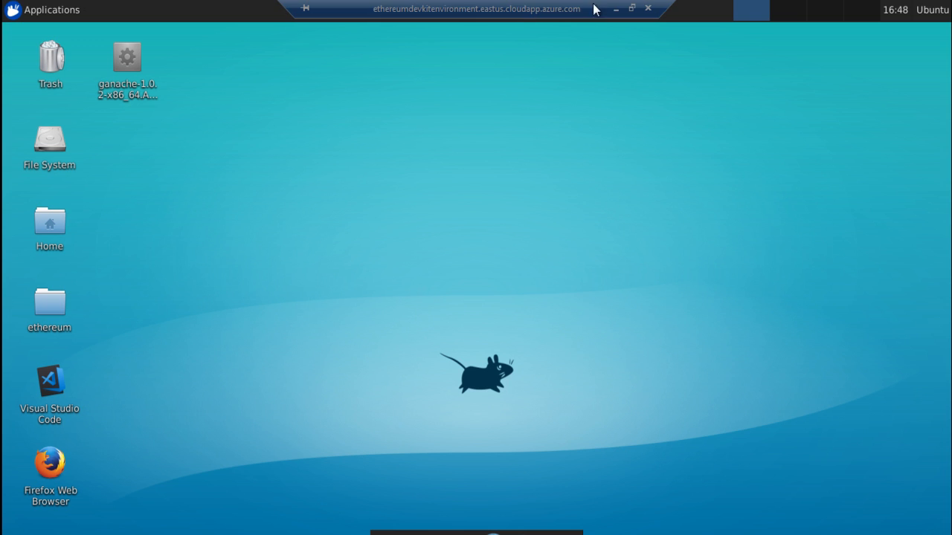
click(616, 9)
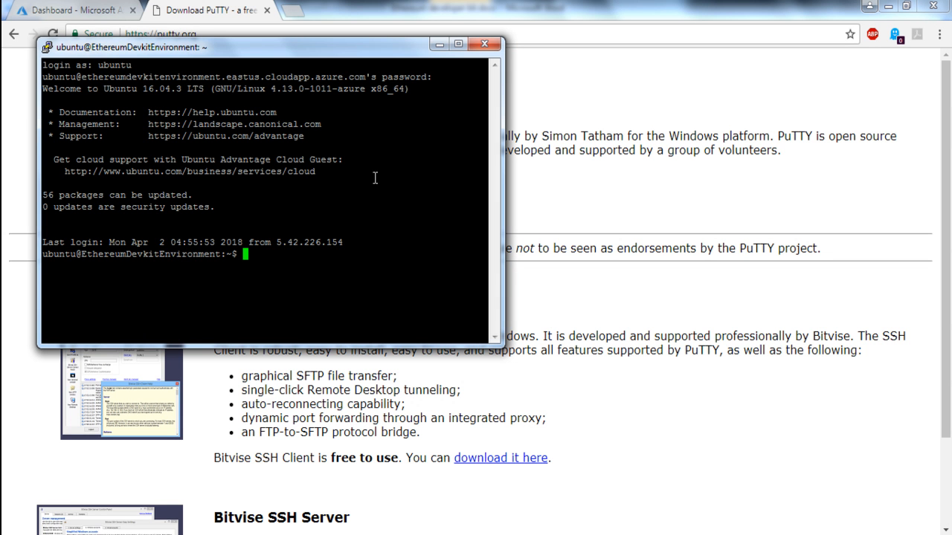